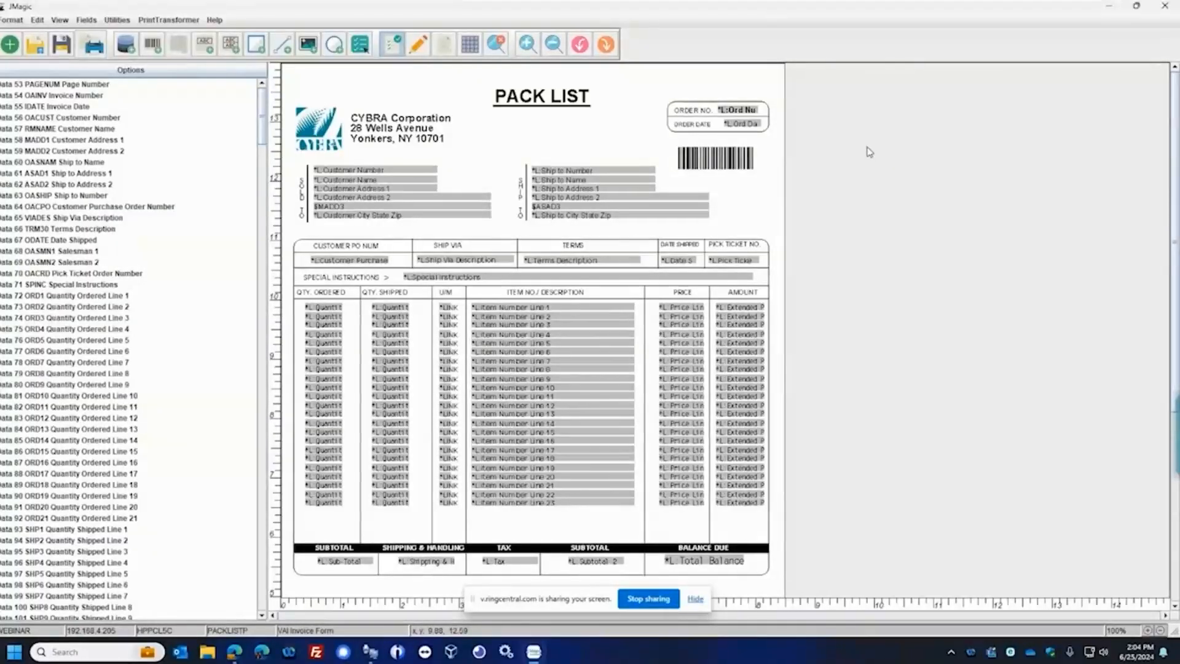
pyautogui.scroll(-13, 880, 211)
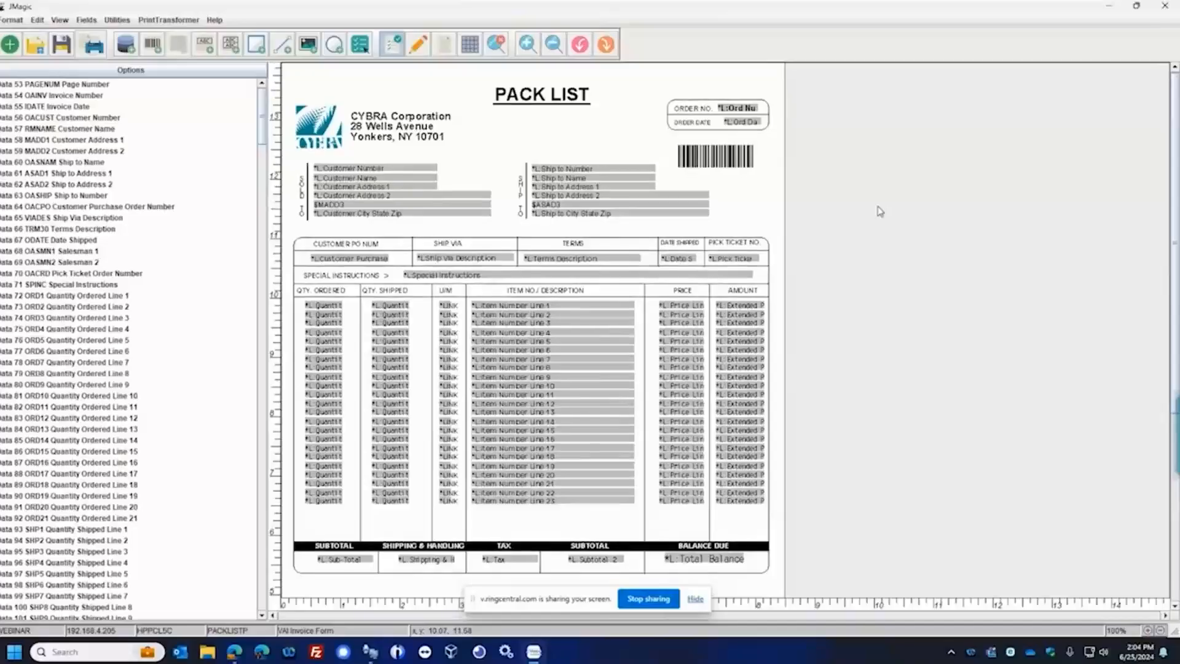
pyautogui.scroll(12, 599, 322)
pyautogui.scroll(1, 601, 308)
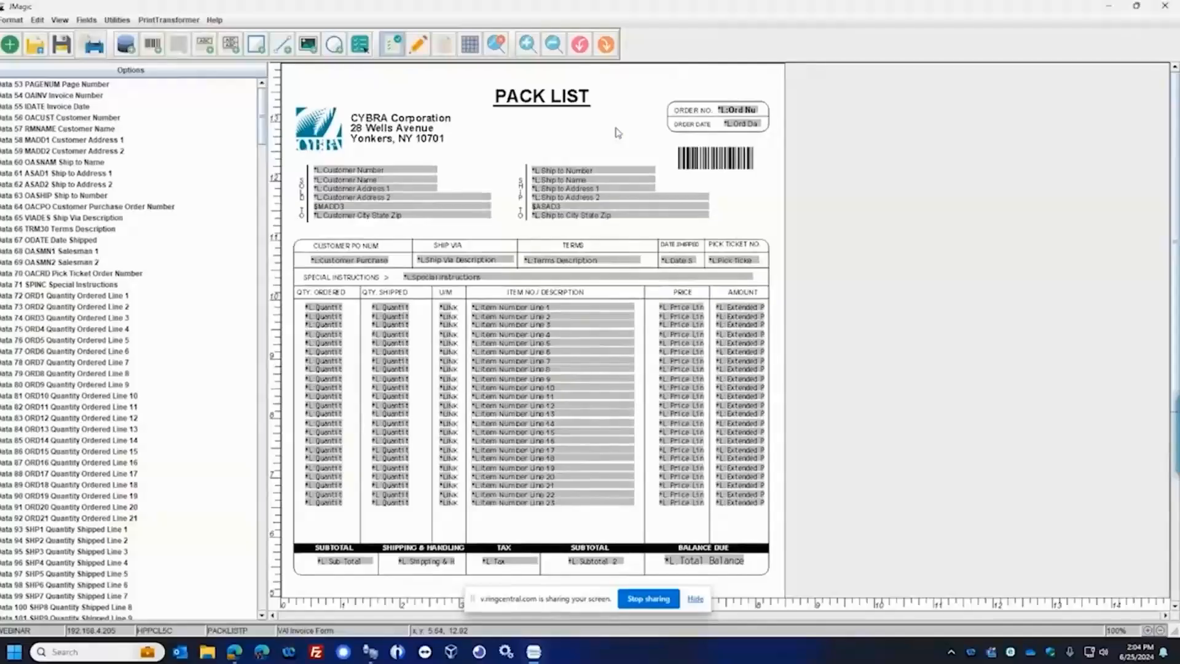
pyautogui.scroll(-2, 656, 187)
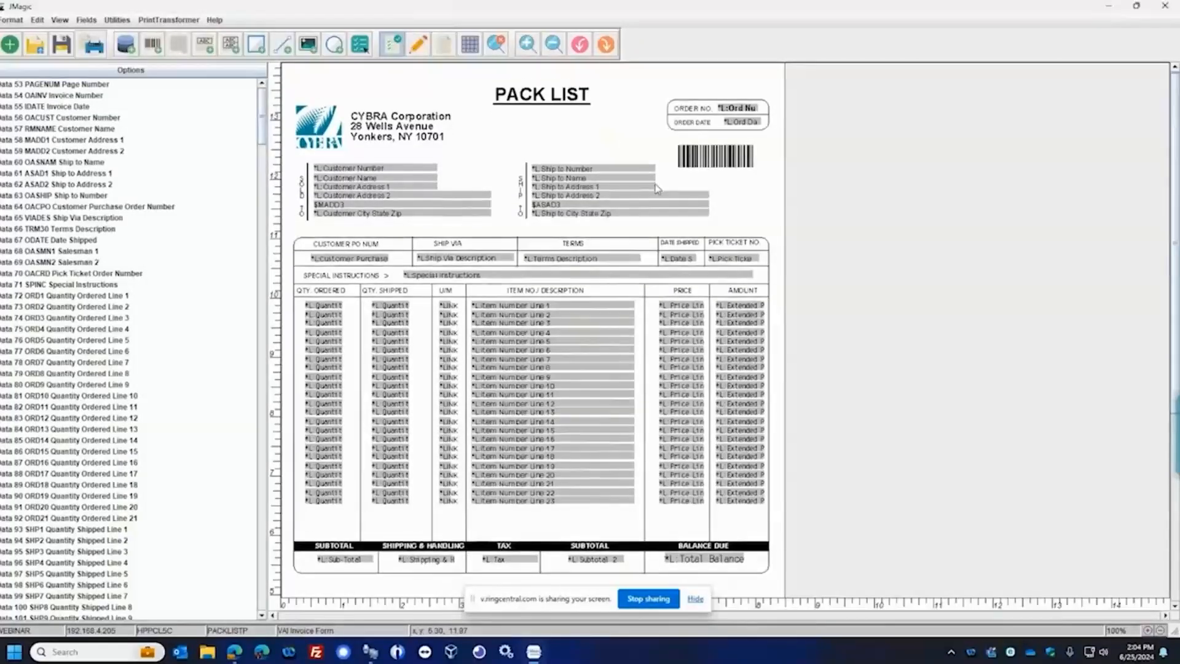
pyautogui.scroll(-1, 656, 187)
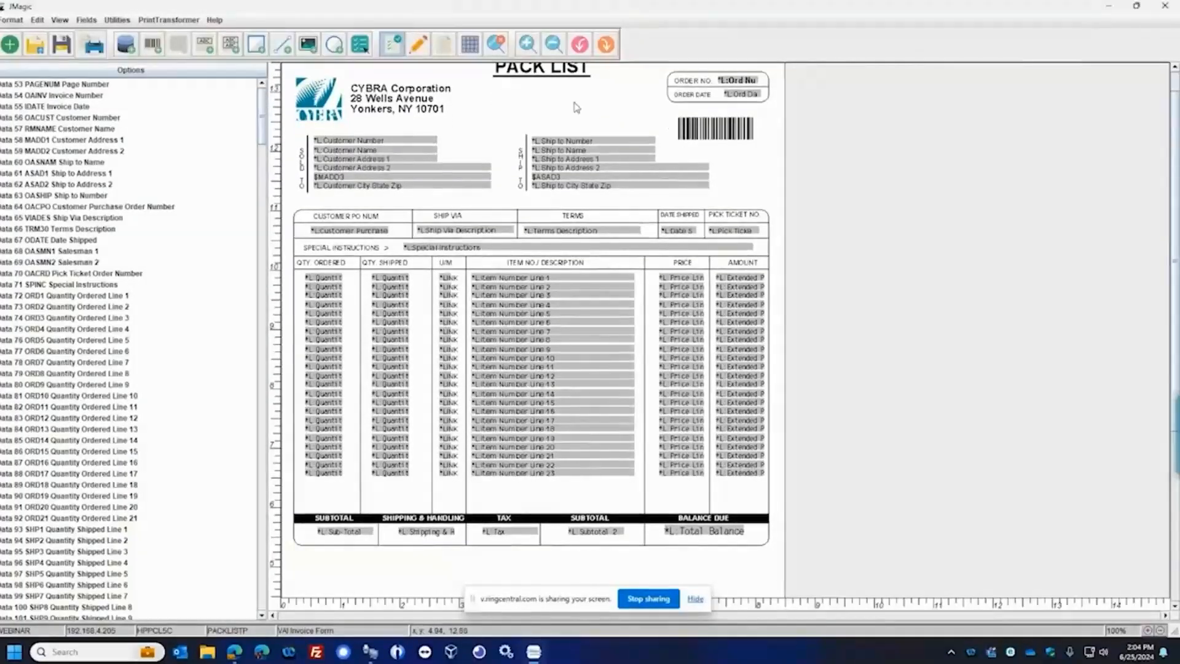
pyautogui.scroll(-1, 577, 107)
# Preview the pack list format with the VAIINV spooled file number 6 from job 220317
pyautogui.click(496, 45)
pyautogui.click(545, 294)
pyautogui.scroll(-3, 461, 345)
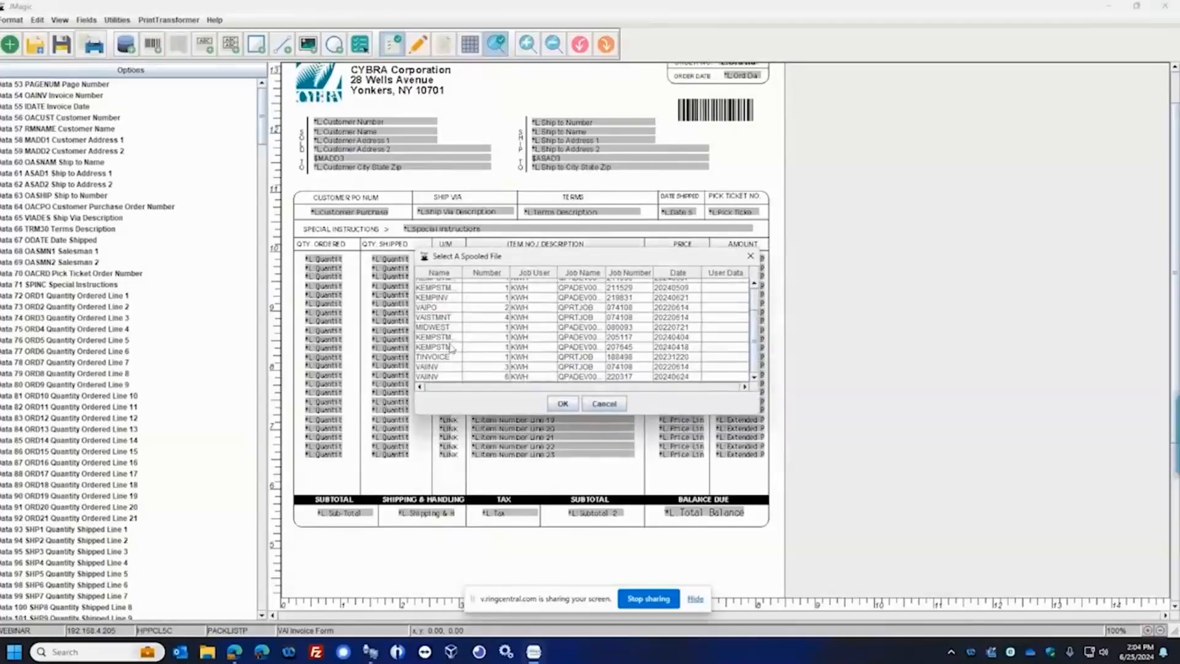
pyautogui.click(442, 376)
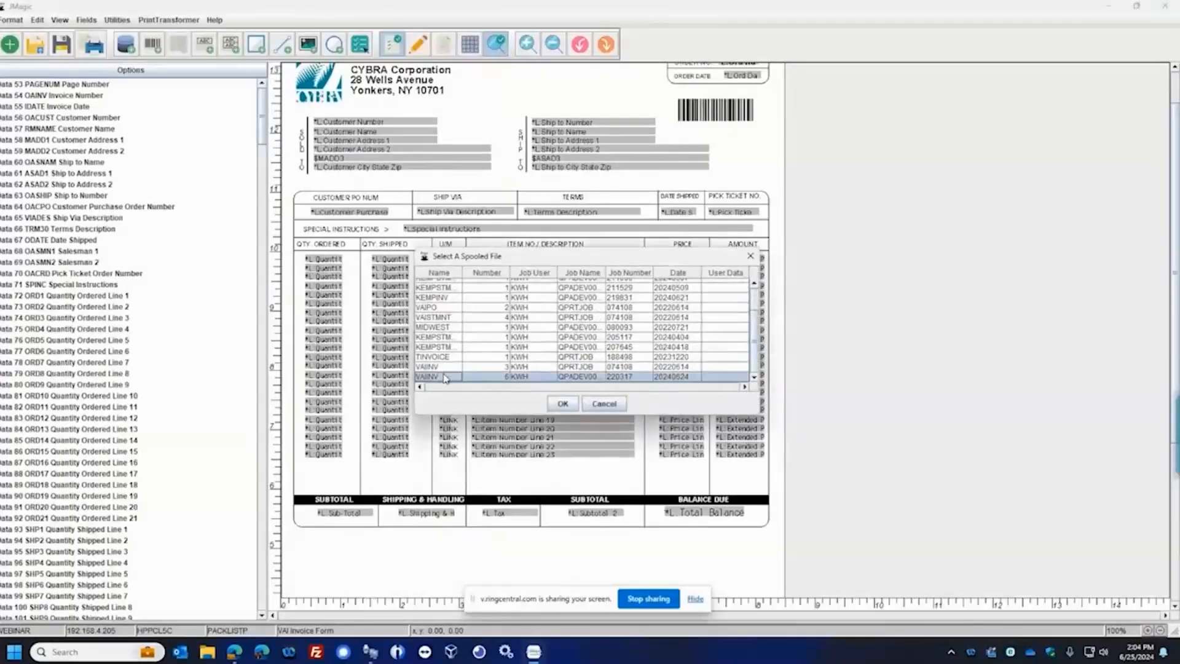
pyautogui.click(563, 404)
pyautogui.click(609, 359)
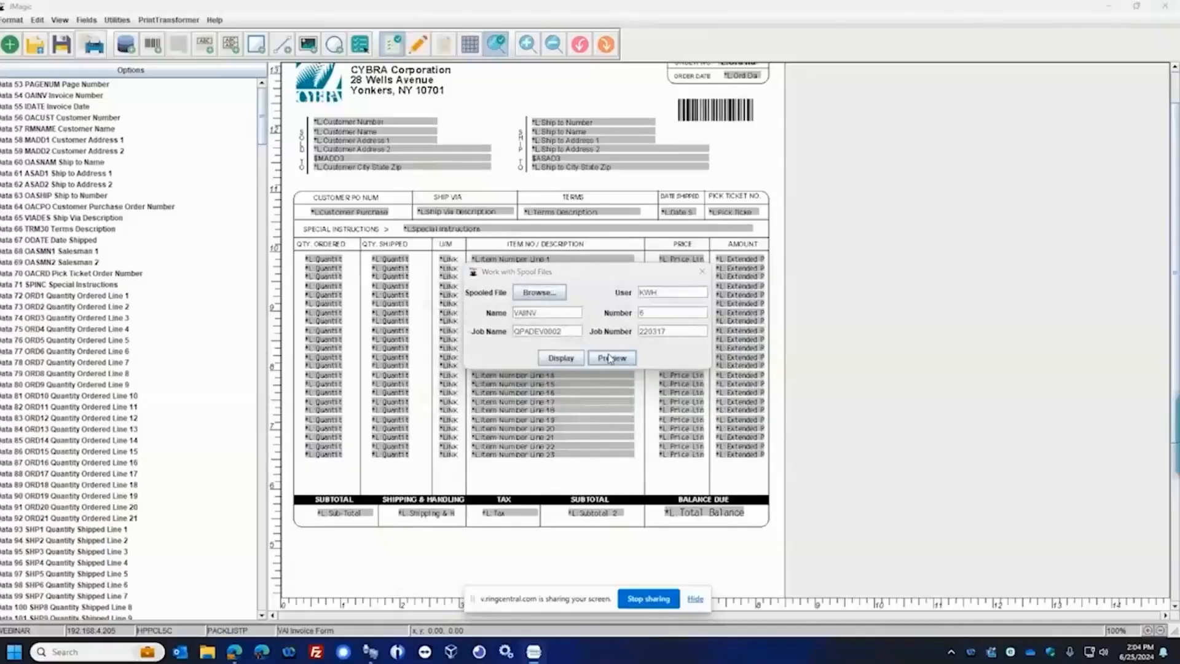
pyautogui.click(582, 378)
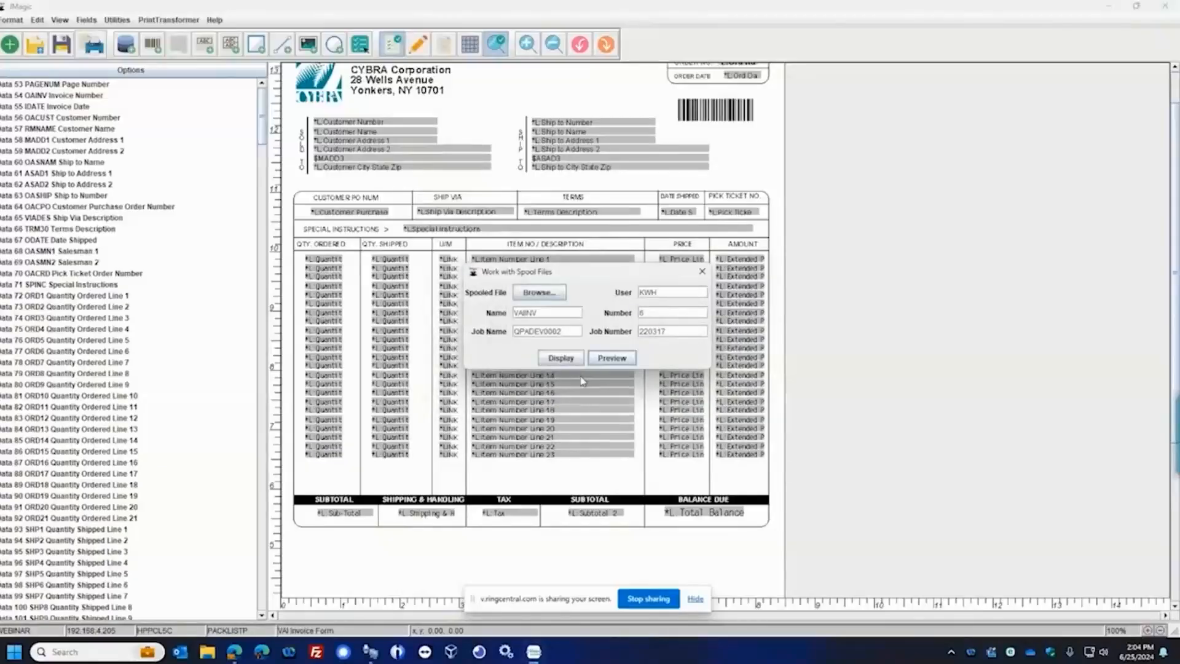
# Review page 1 of the preview, then examine the totals and shipping label on page 2
pyautogui.scroll(-2, 599, 333)
pyautogui.scroll(-4, 607, 328)
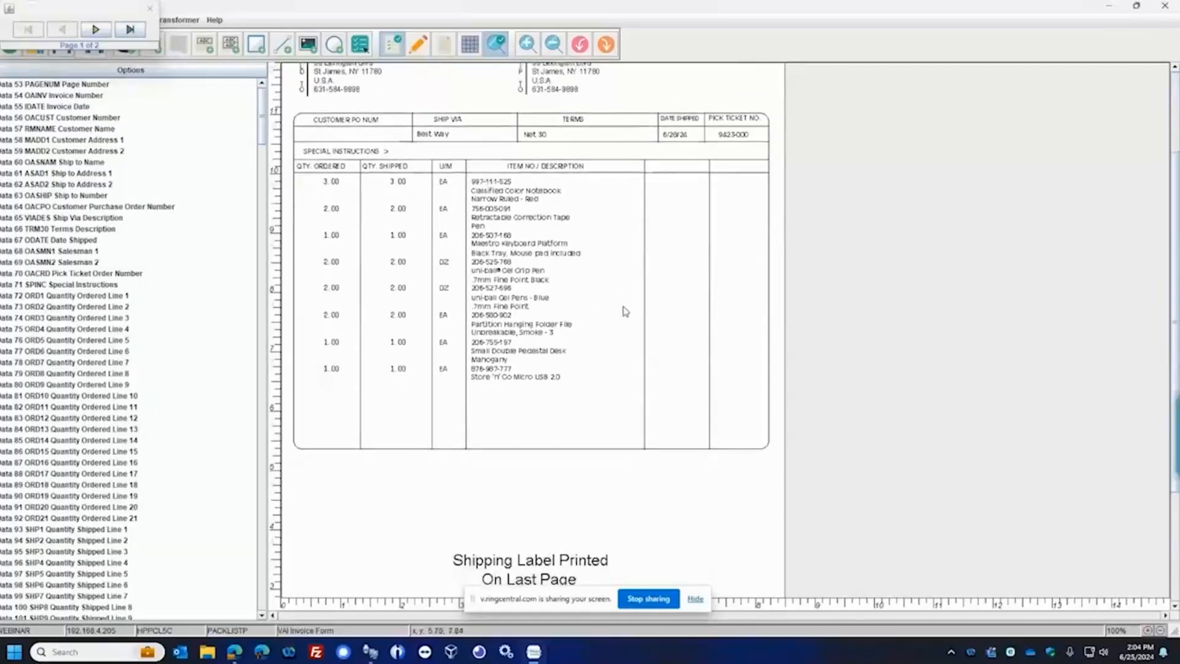
pyautogui.moveTo(90, 9); pyautogui.dragTo(753, 168)
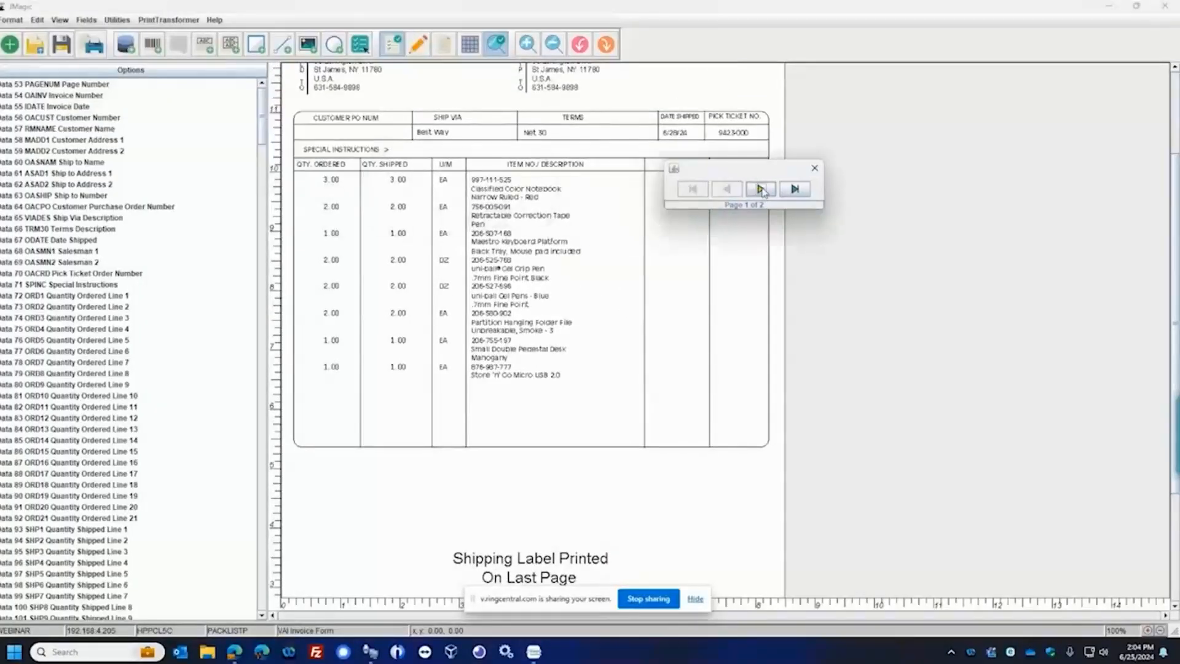
pyautogui.click(762, 190)
pyautogui.scroll(-2, 810, 302)
pyautogui.scroll(-2, 614, 350)
pyautogui.scroll(-3, 619, 345)
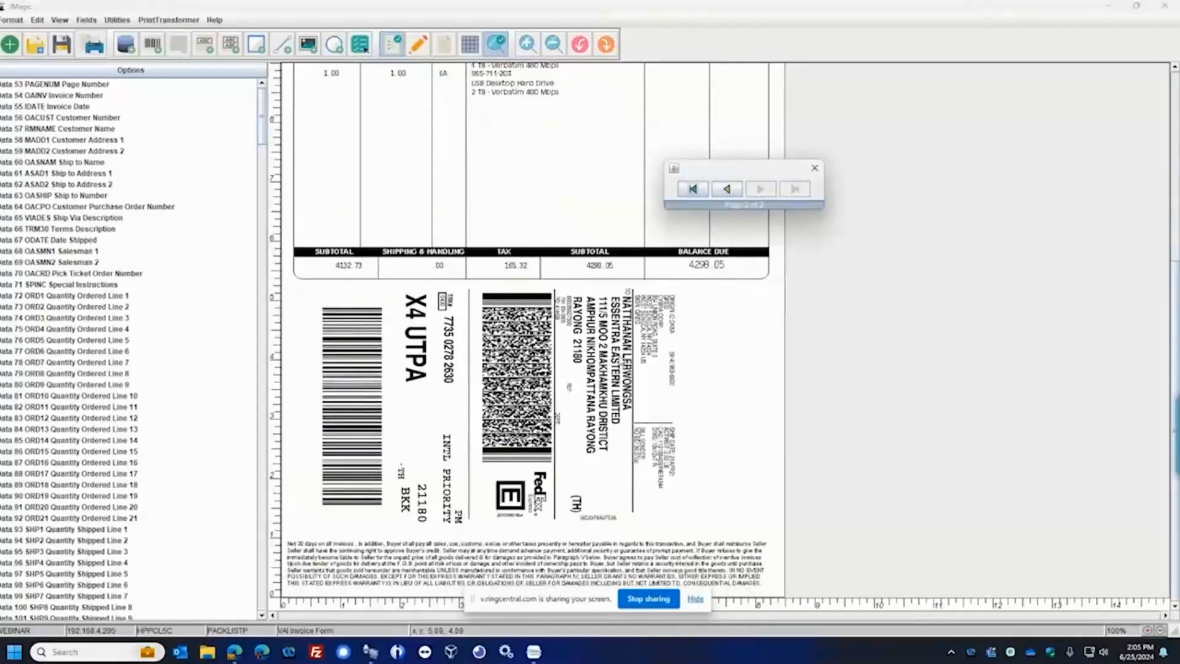
pyautogui.scroll(1, 676, 331)
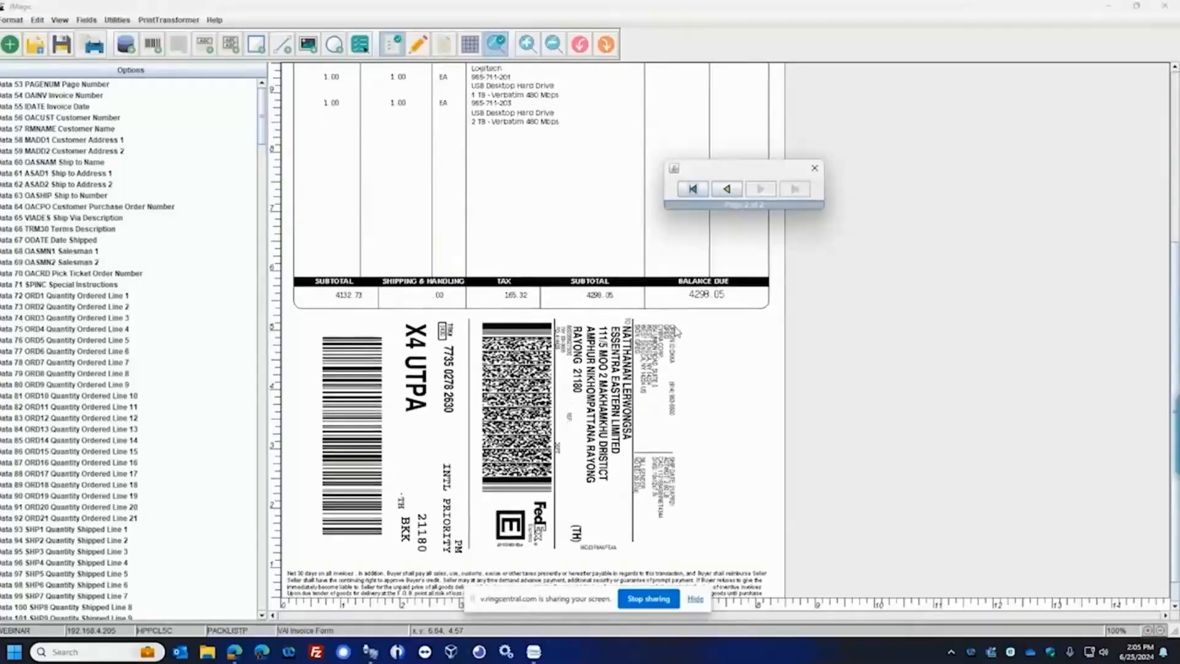
# Return to page 1 of the preview and examine the label notice, item lines and header
pyautogui.click(726, 188)
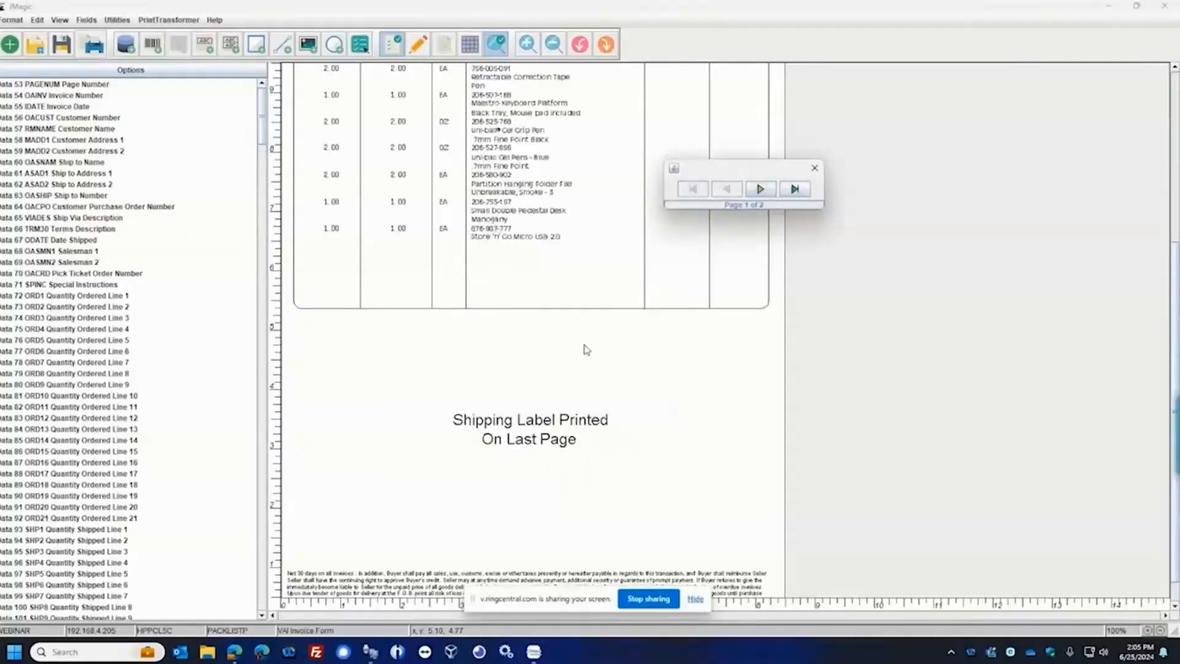
pyautogui.scroll(1, 587, 349)
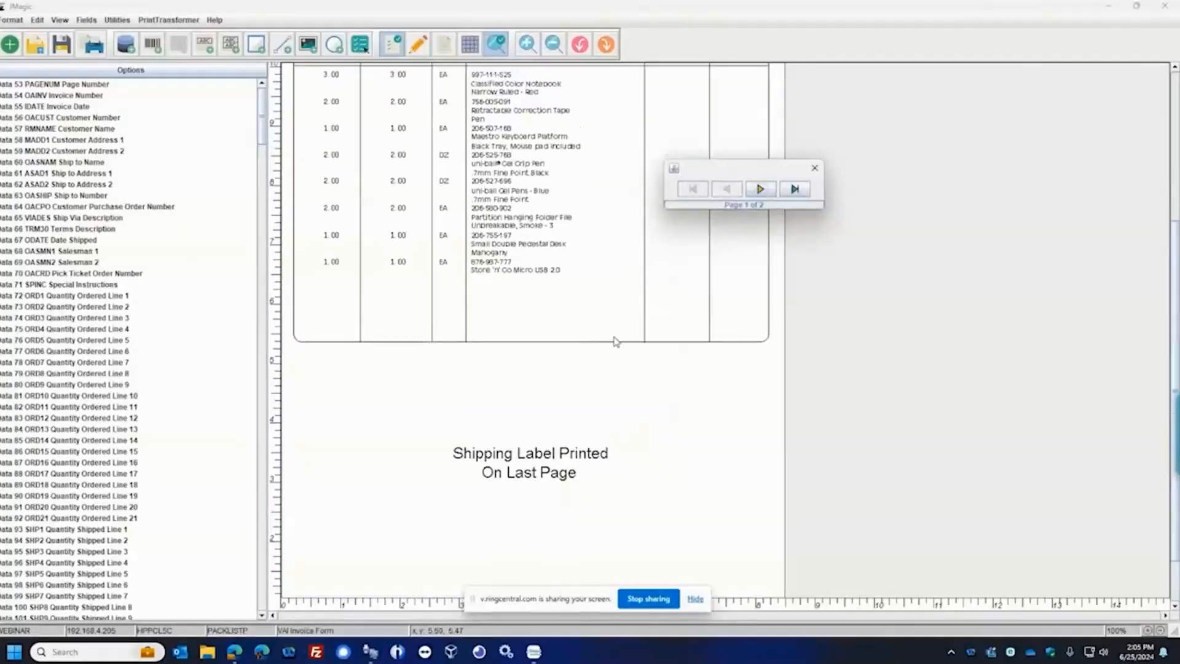
pyautogui.scroll(1, 617, 337)
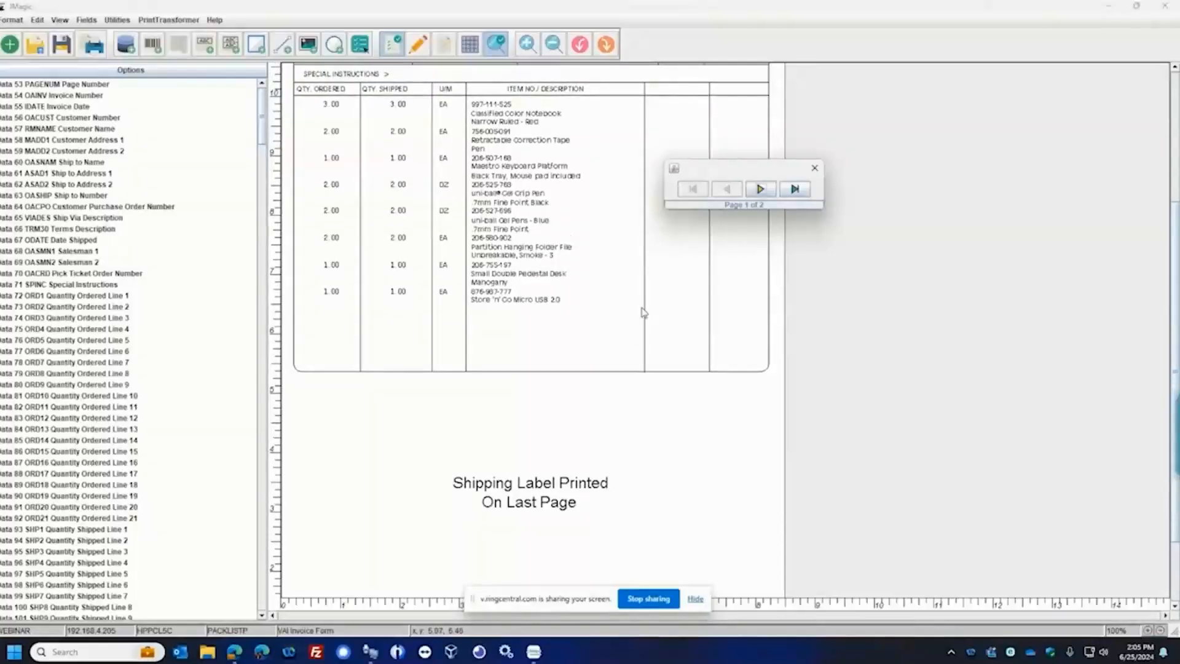
pyautogui.scroll(1, 644, 312)
pyautogui.scroll(1, 644, 312)
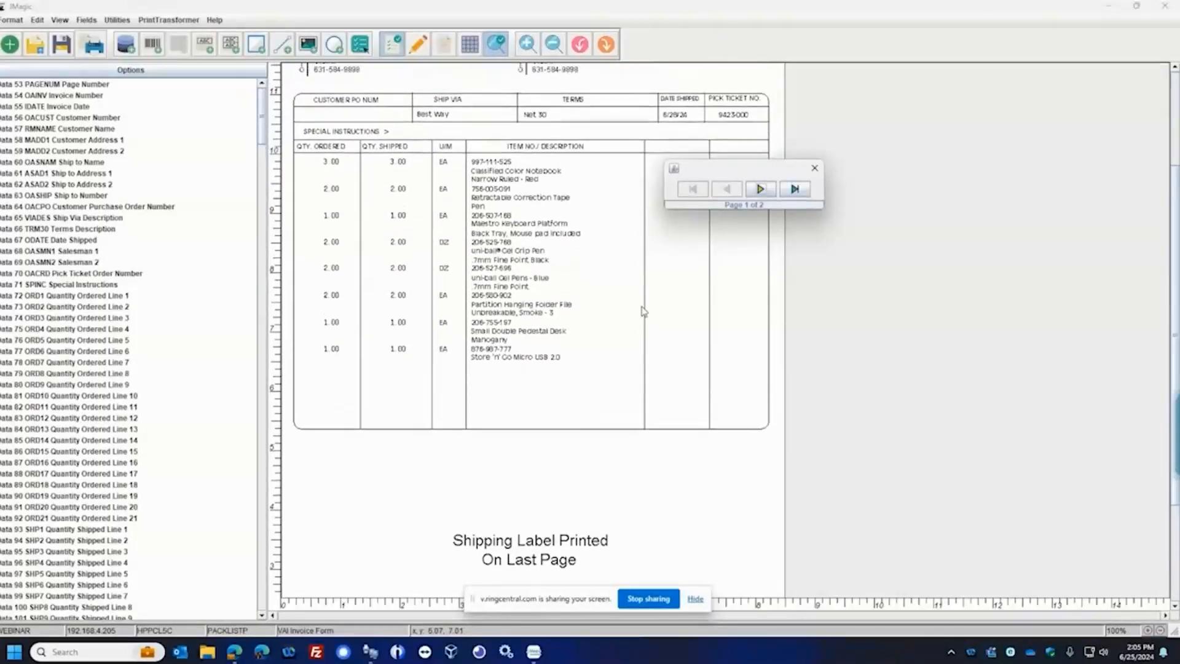
pyautogui.scroll(1, 643, 311)
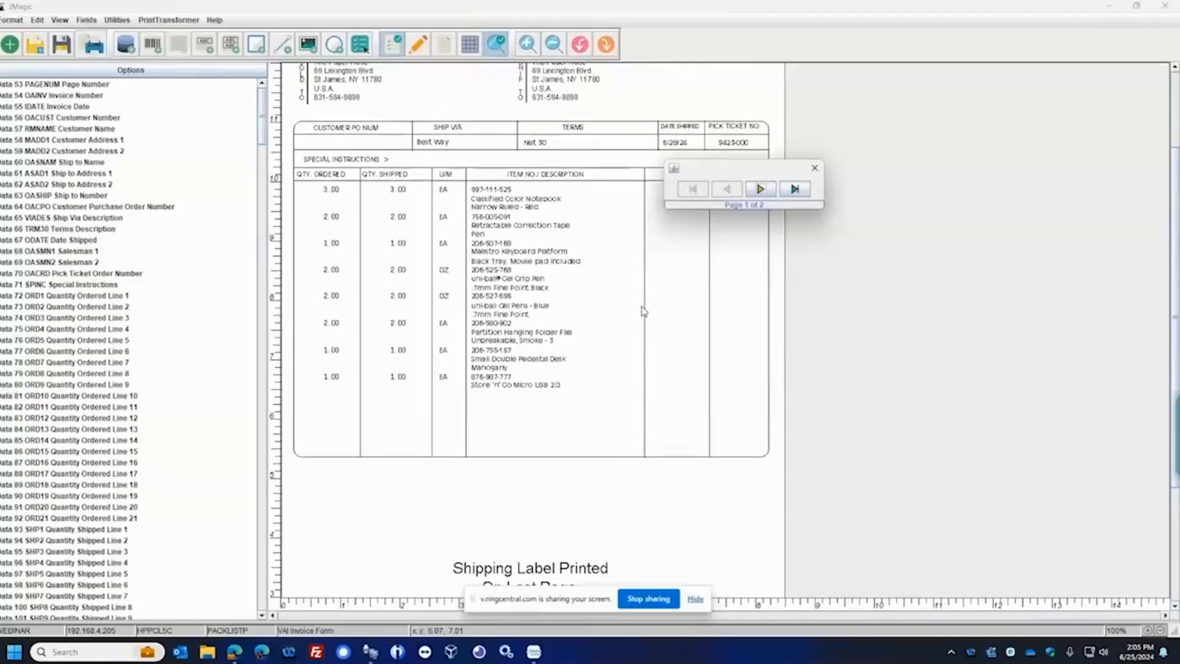
pyautogui.scroll(1, 647, 305)
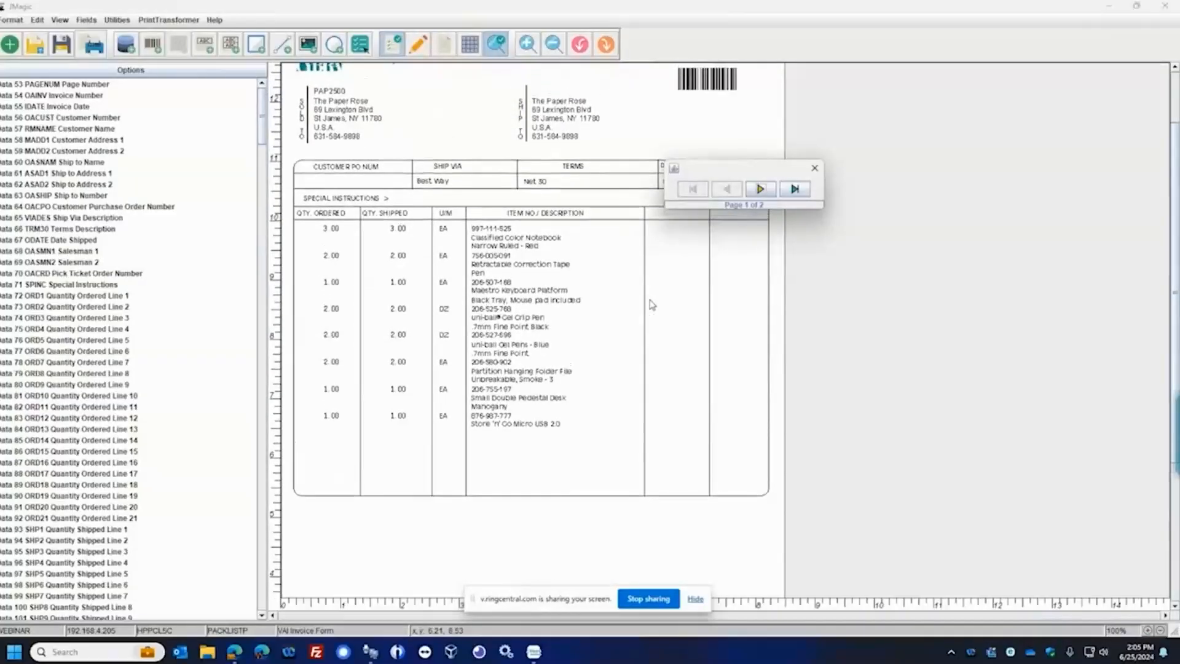
pyautogui.scroll(1, 652, 305)
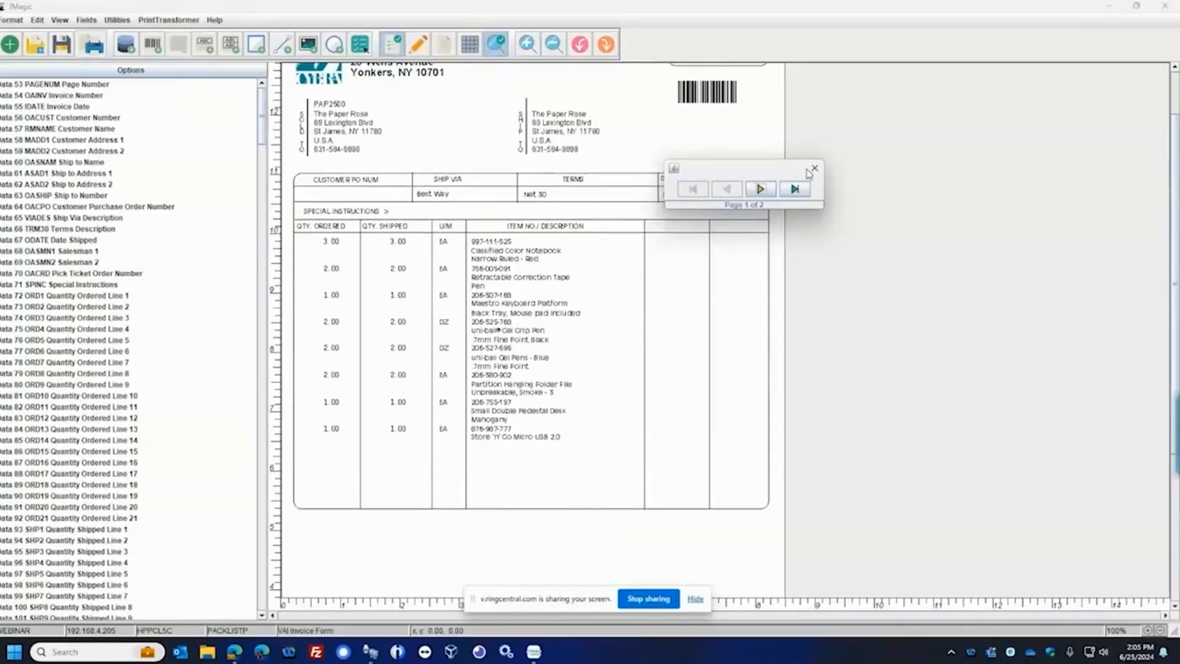
# Compare the price columns and totals sections of pages 1 and 2, then close the preview
pyautogui.click(760, 188)
pyautogui.scroll(-2, 498, 461)
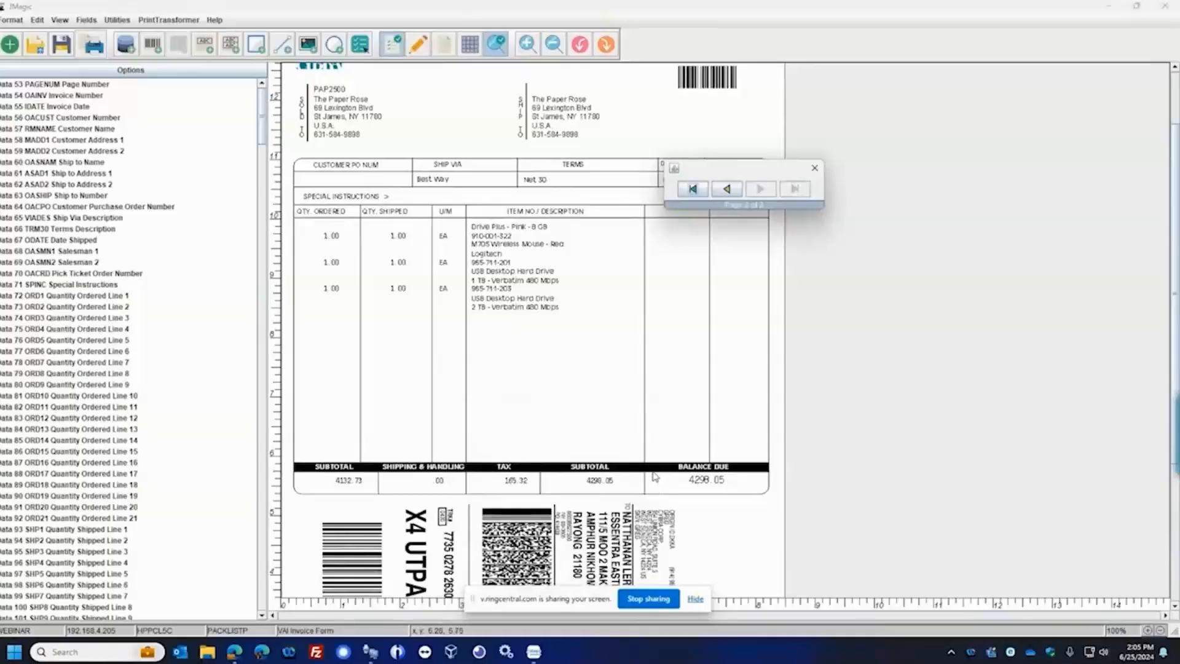
pyautogui.scroll(1, 655, 473)
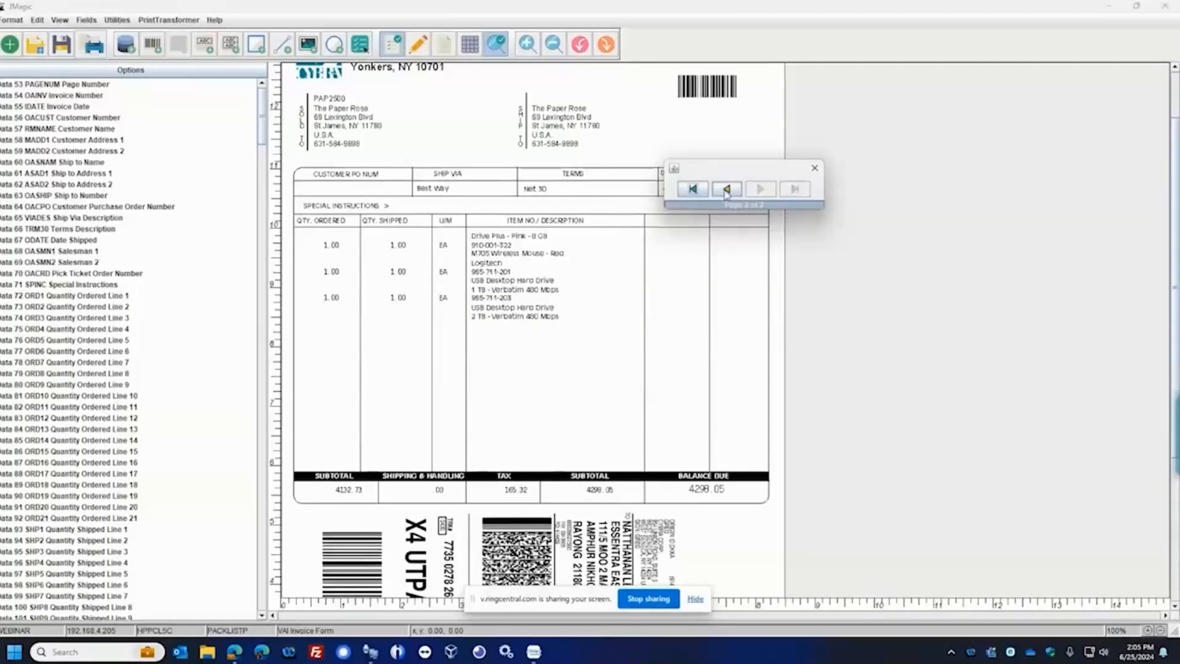
pyautogui.click(726, 191)
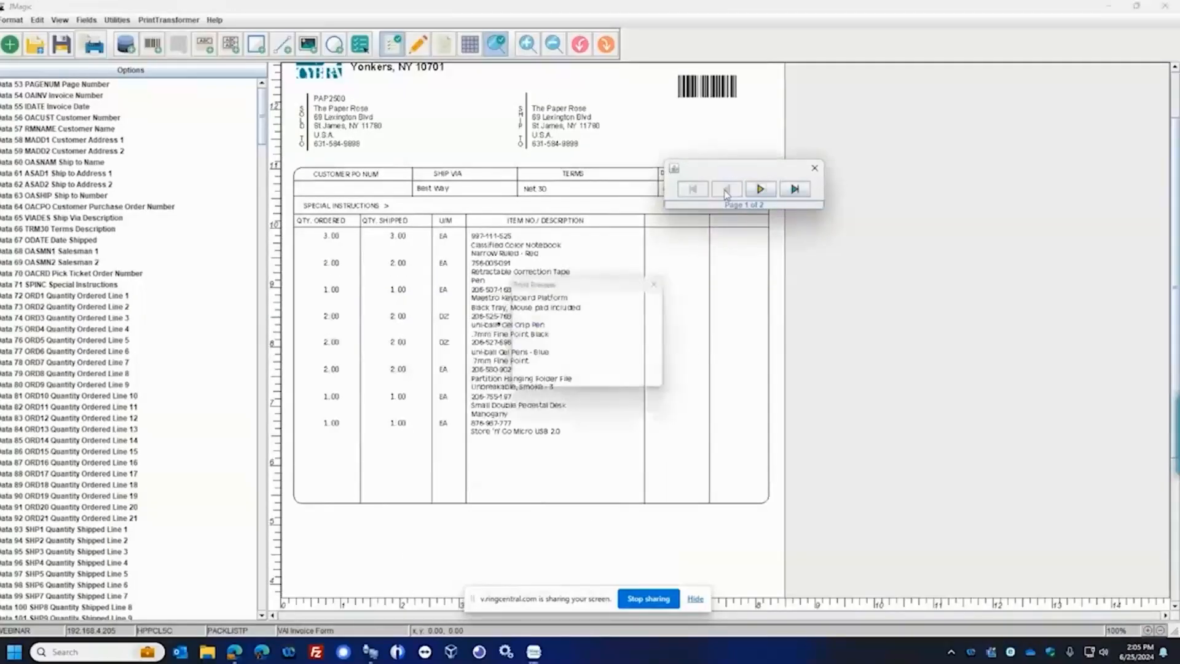
pyautogui.click(760, 188)
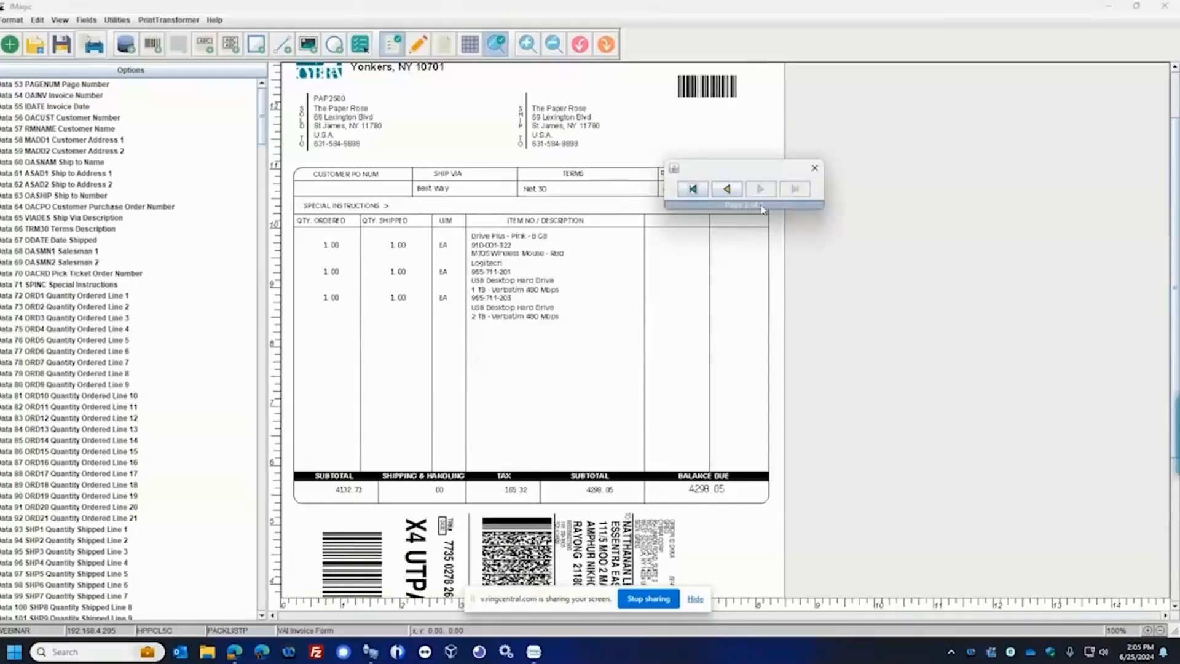
pyautogui.click(814, 168)
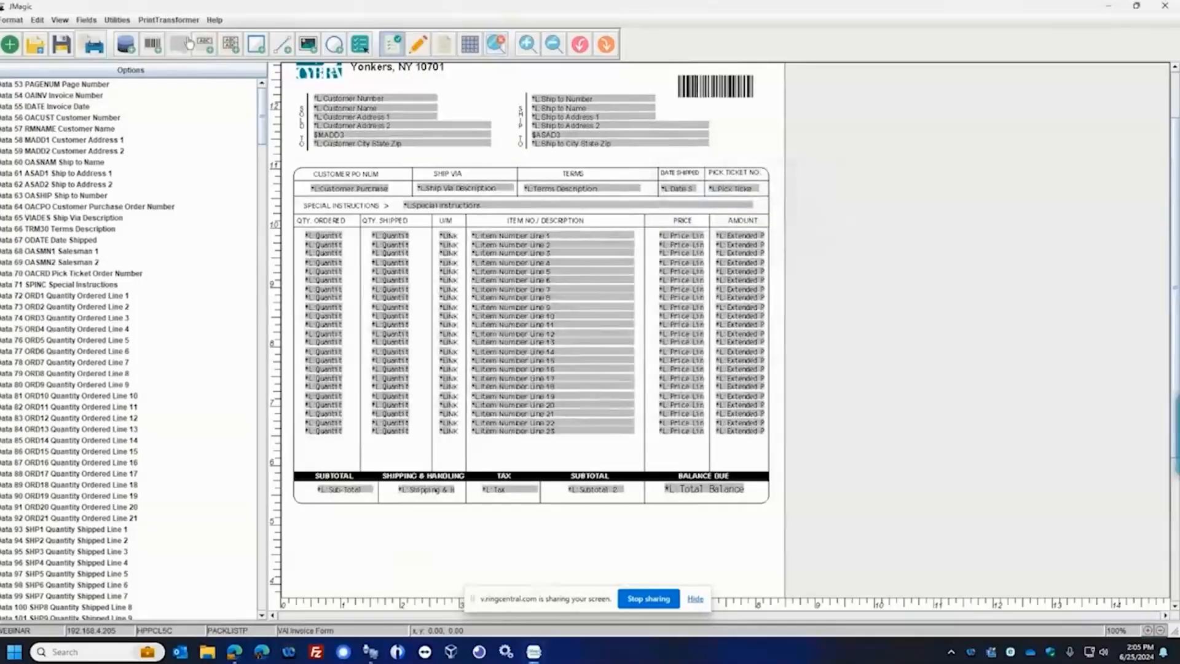
# Open the format's PrintTransformer conditions and examine the test and actions of the TOTALS condition, leaving without saving
pyautogui.click(175, 20)
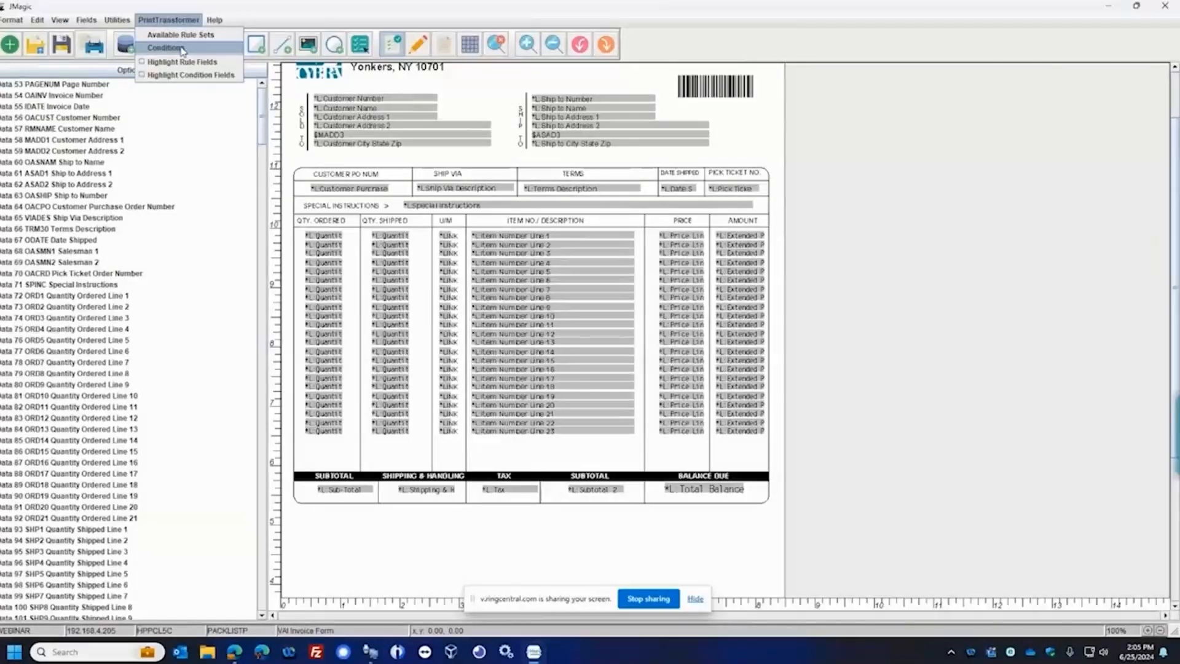
pyautogui.click(183, 49)
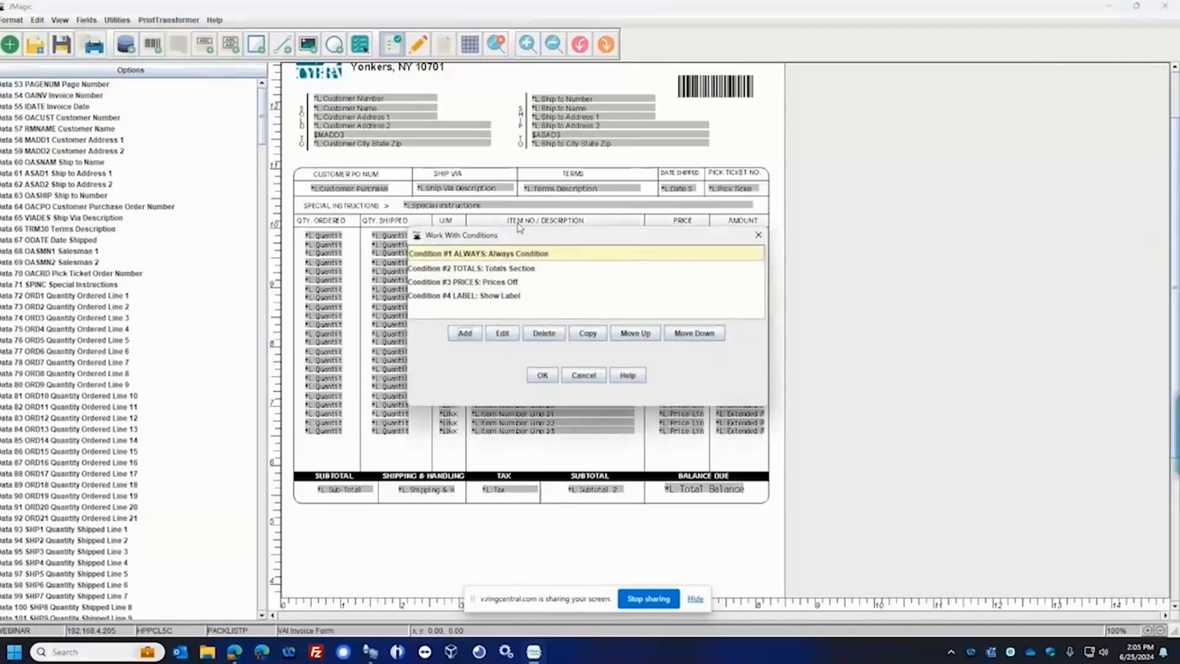
pyautogui.moveTo(518, 241); pyautogui.dragTo(605, 229)
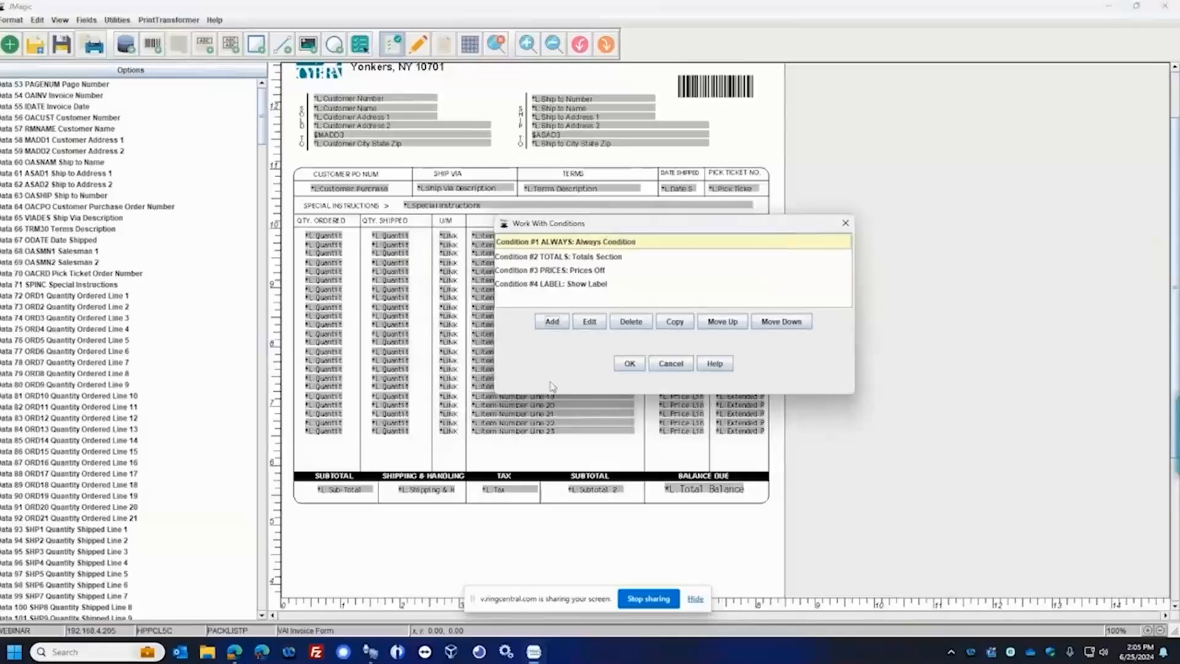
pyautogui.click(582, 262)
pyautogui.click(589, 321)
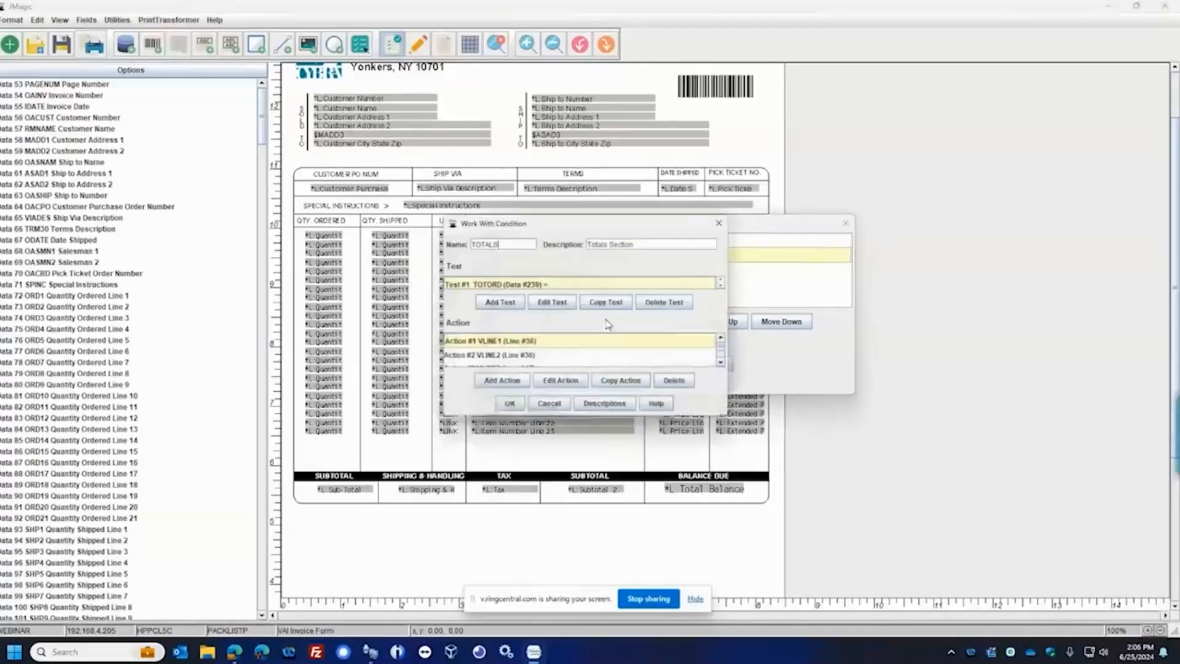
pyautogui.scroll(-1, 540, 286)
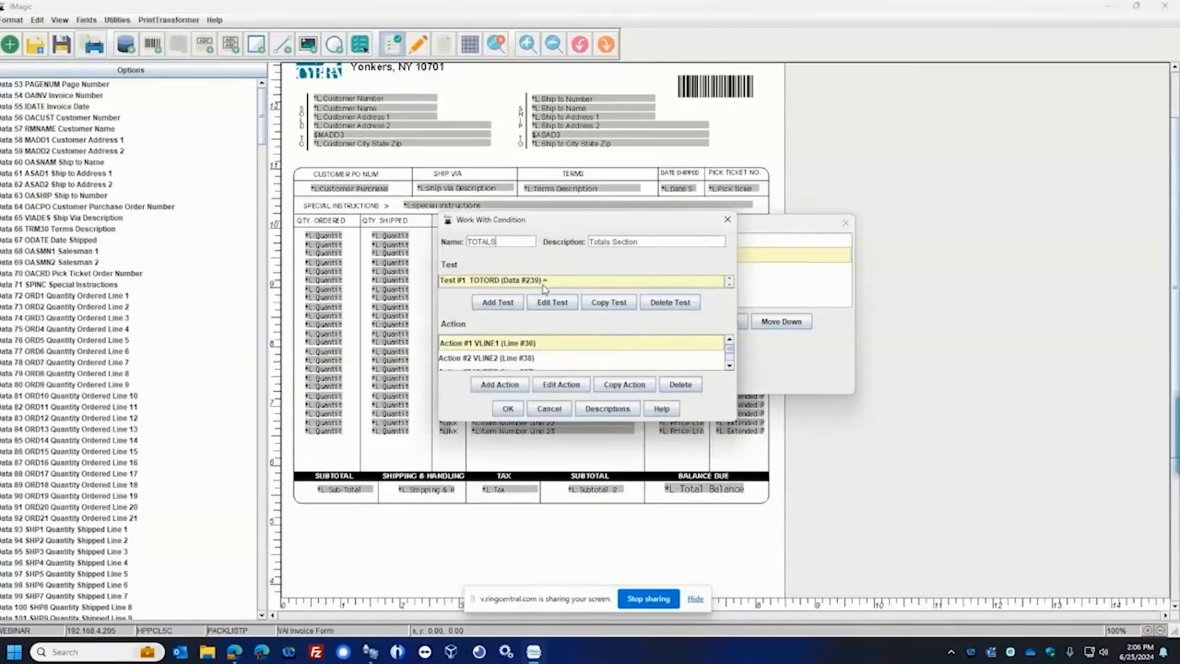
pyautogui.moveTo(735, 423); pyautogui.dragTo(748, 438)
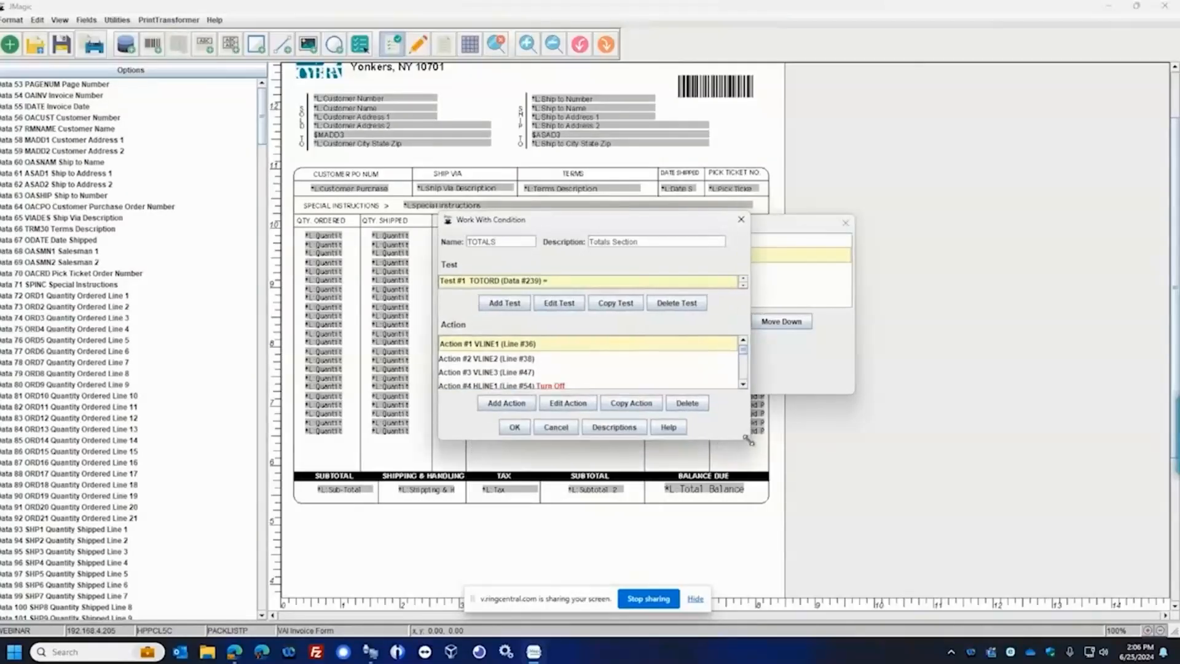
pyautogui.click(553, 429)
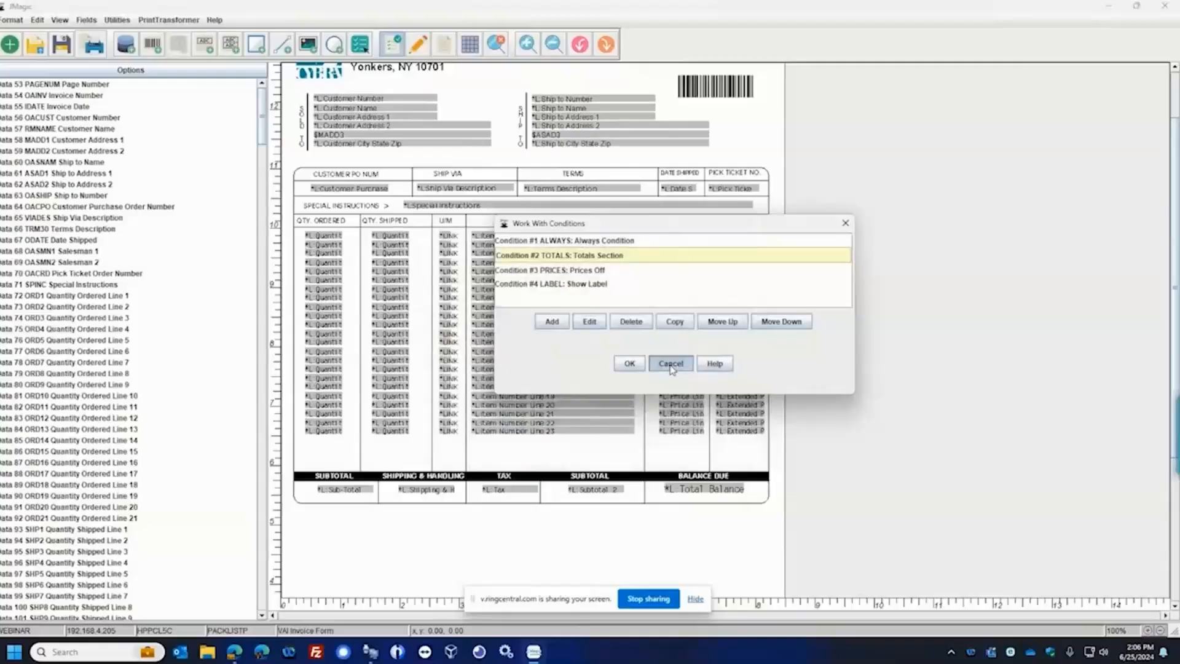
pyautogui.click(670, 364)
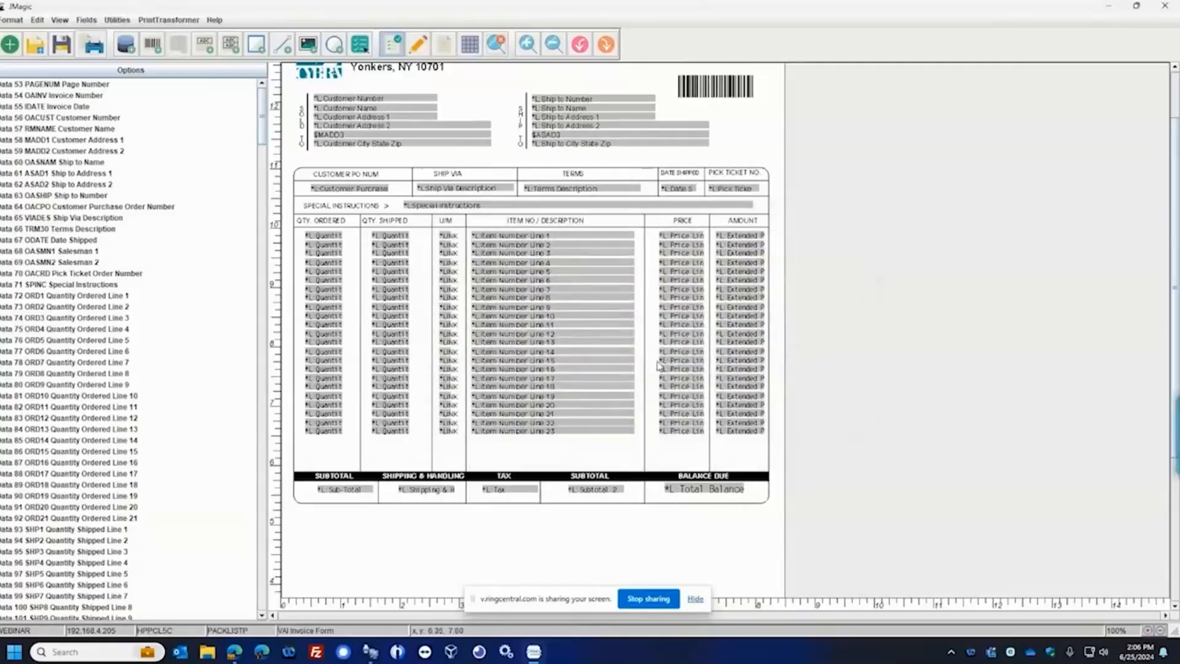
pyautogui.scroll(-10, 653, 366)
pyautogui.scroll(12, 652, 365)
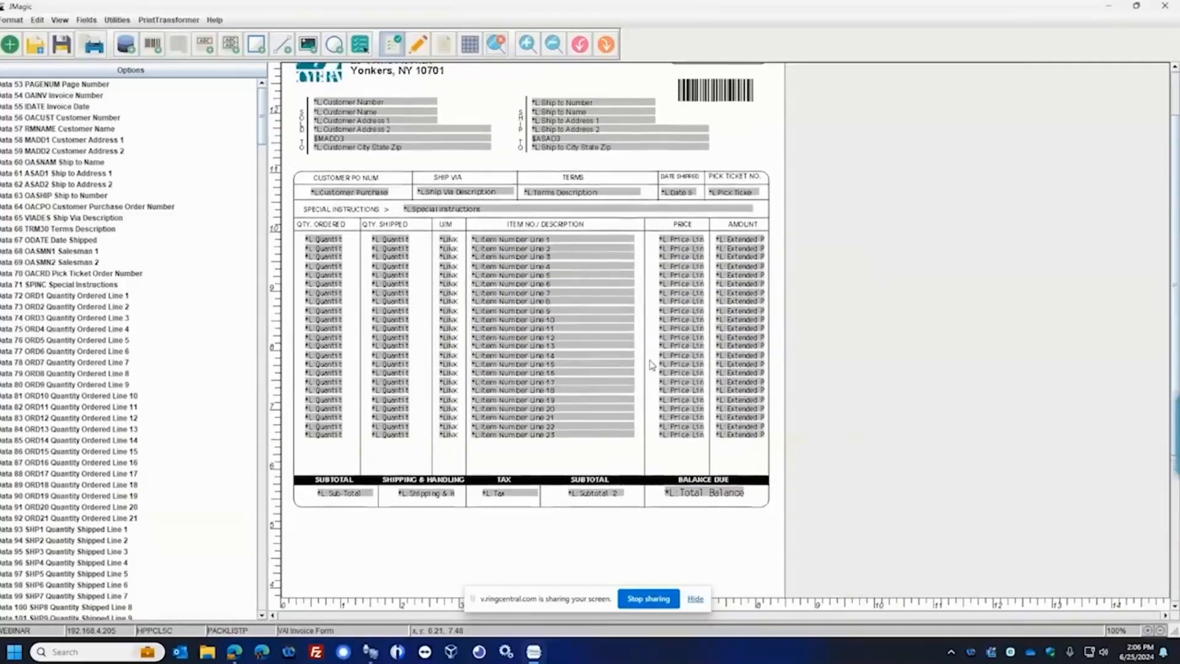
pyautogui.scroll(8, 653, 365)
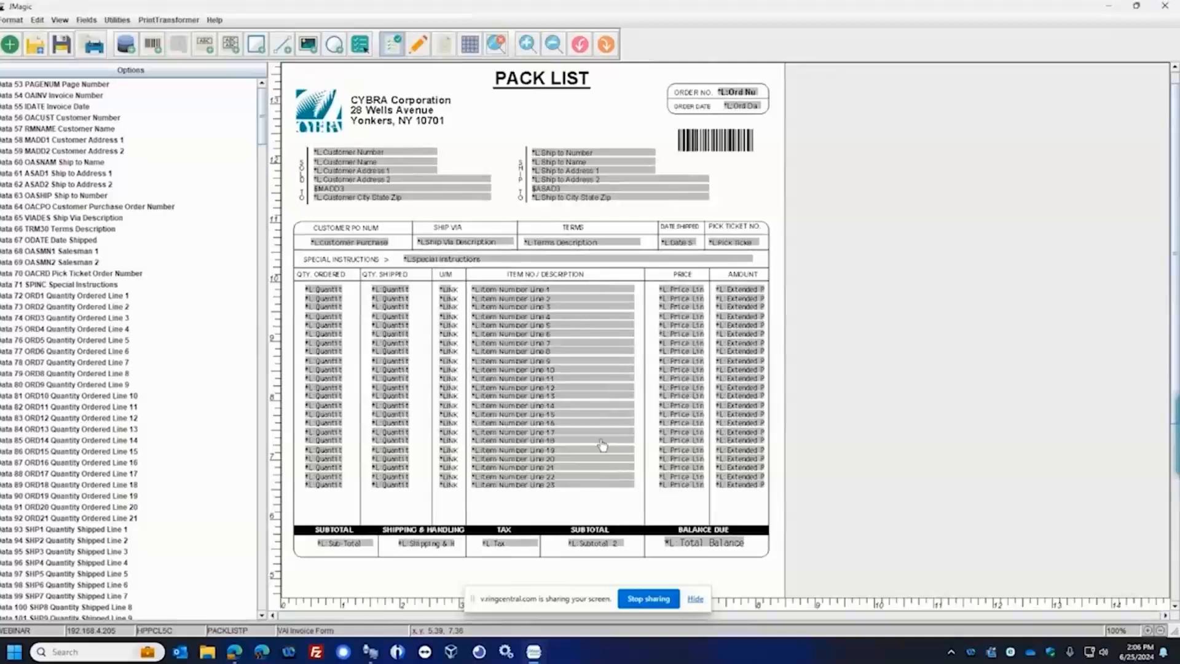
pyautogui.scroll(-1, 603, 444)
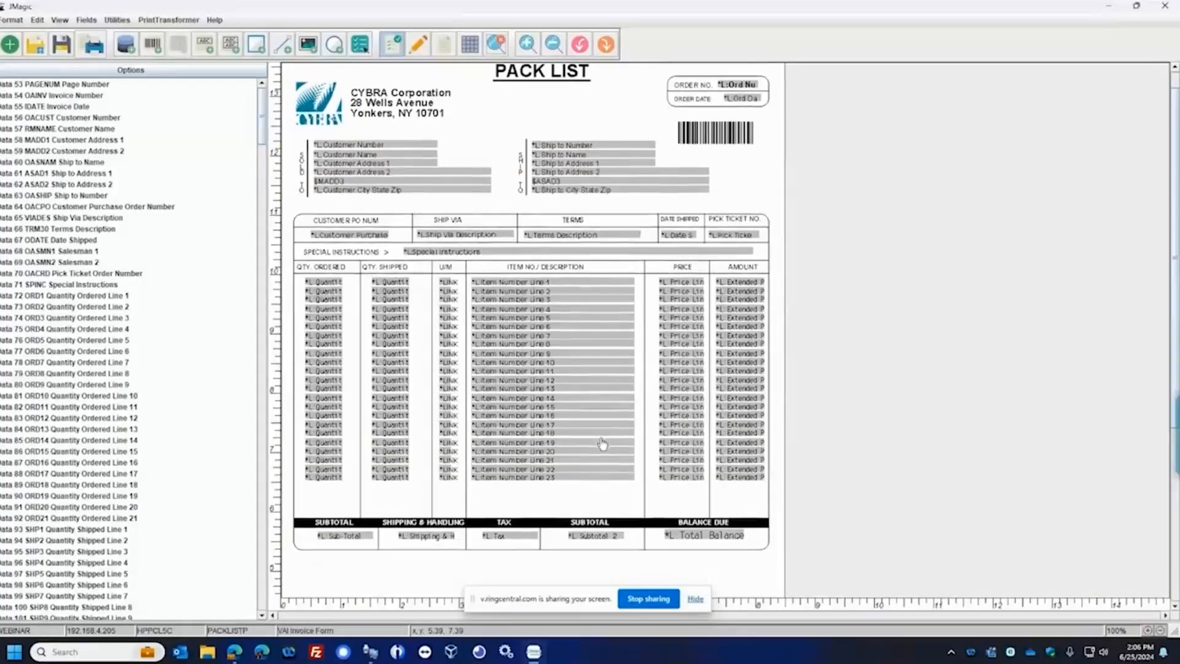
pyautogui.scroll(-2, 602, 436)
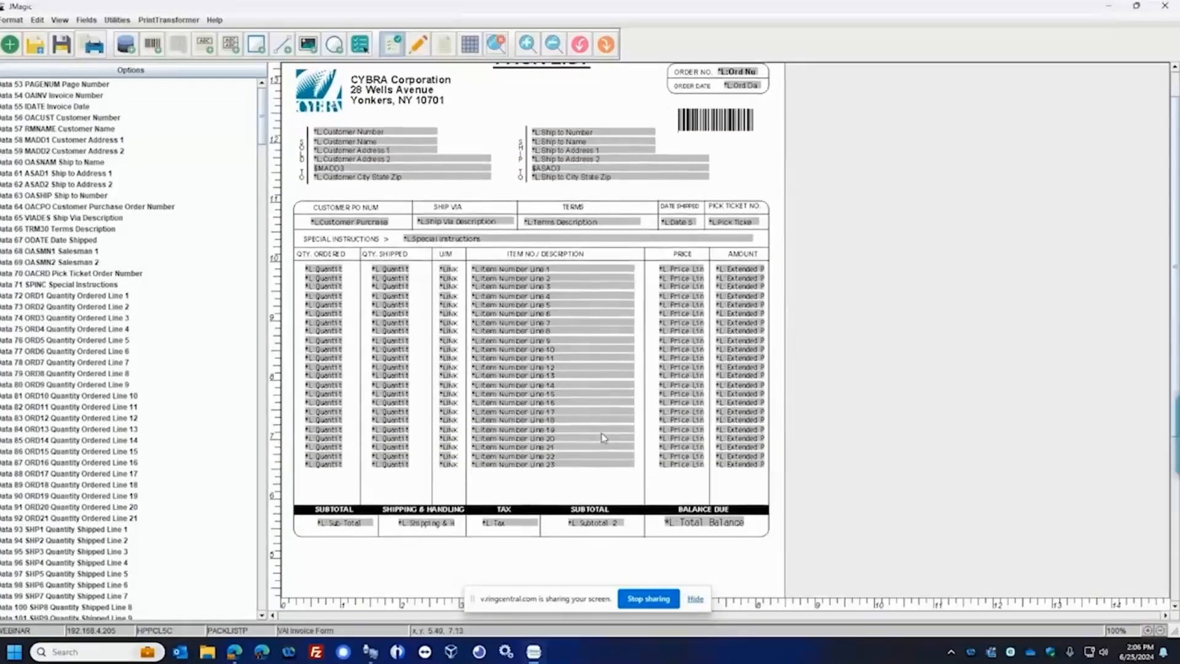
pyautogui.scroll(4, 602, 433)
pyautogui.scroll(1, 599, 427)
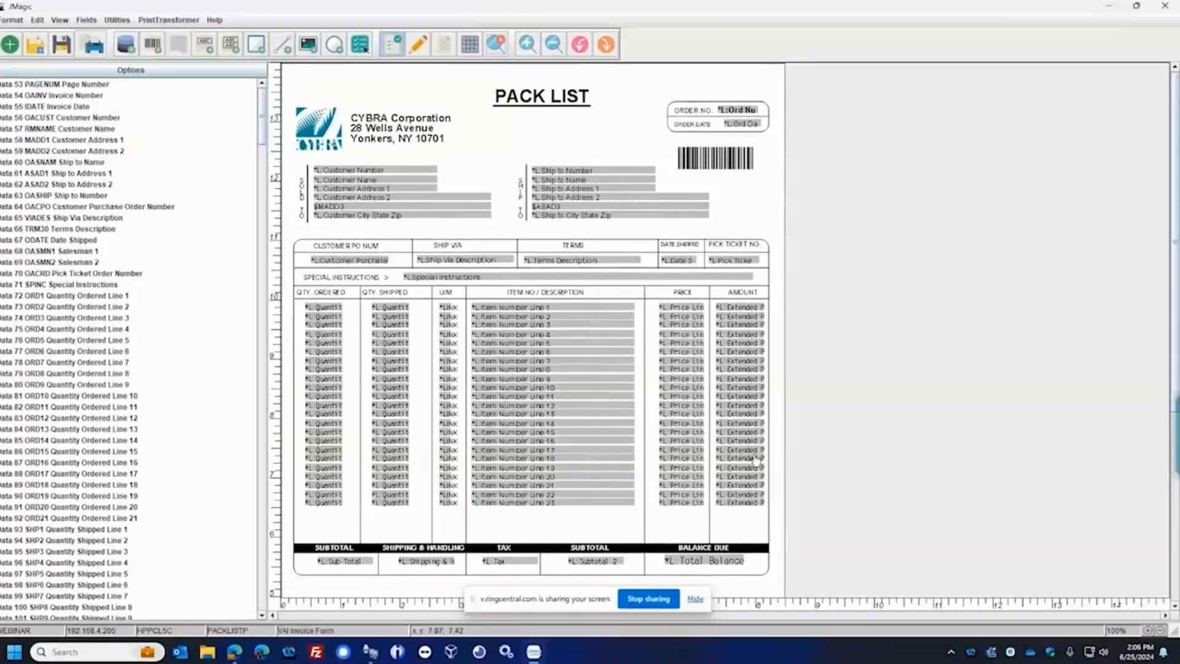
# Switch to the CYBRA27 terminal session, check the CWLASER1 output queue with wrkoutq, and return to the MarkMagic main menu
pyautogui.click(369, 656)
pyautogui.moveTo(521, 64); pyautogui.dragTo(513, 65)
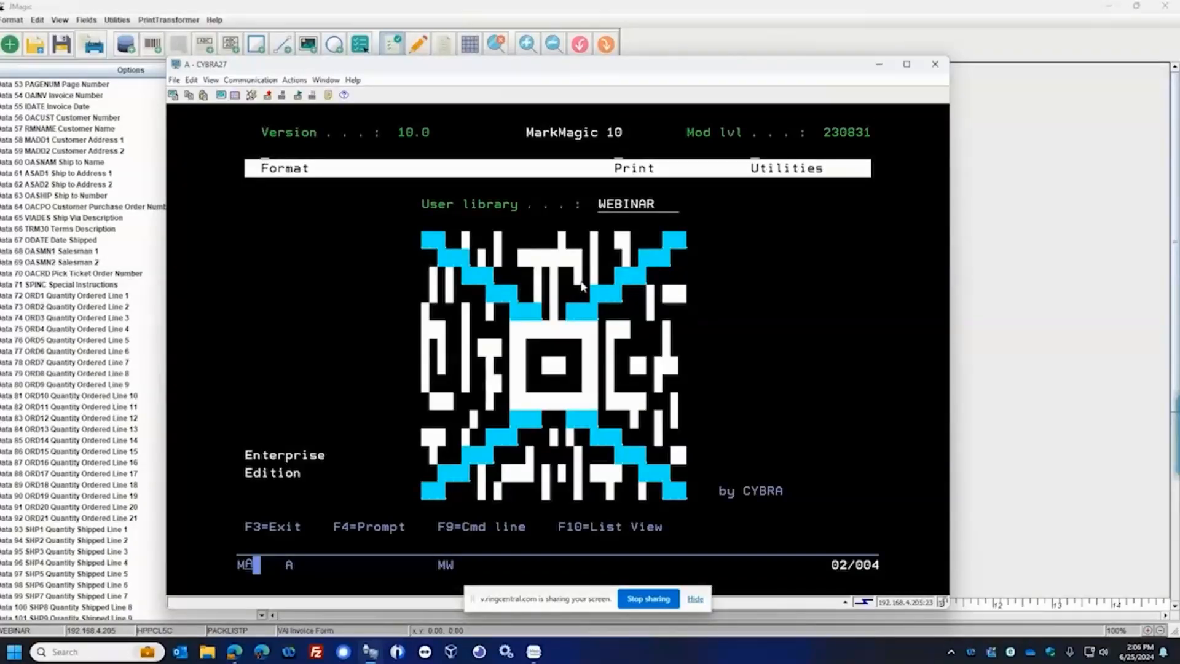
pyautogui.press('F9')
pyautogui.press('F9')
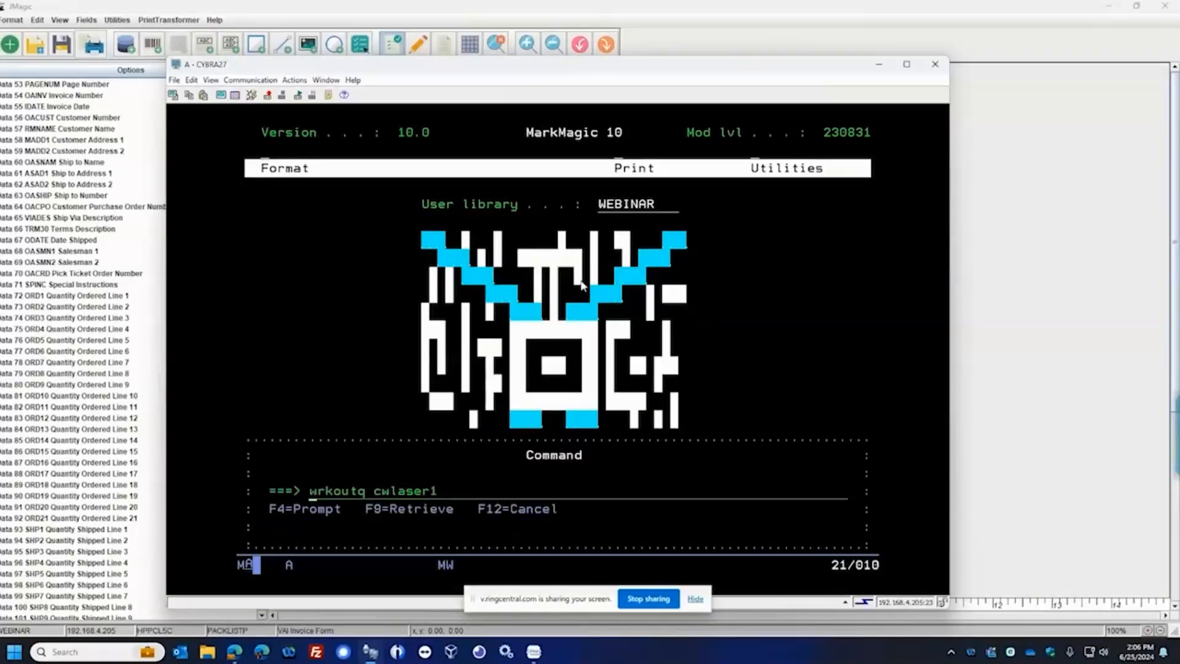
pyautogui.press('Return')
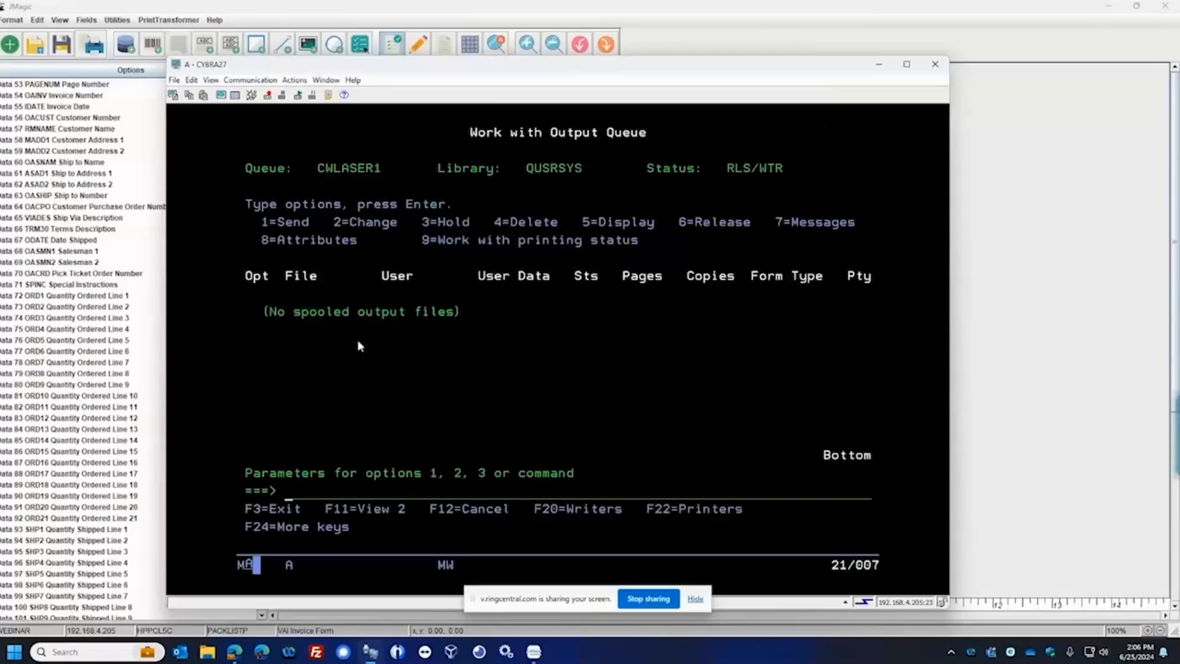
pyautogui.press('F3')
pyautogui.press('F12')
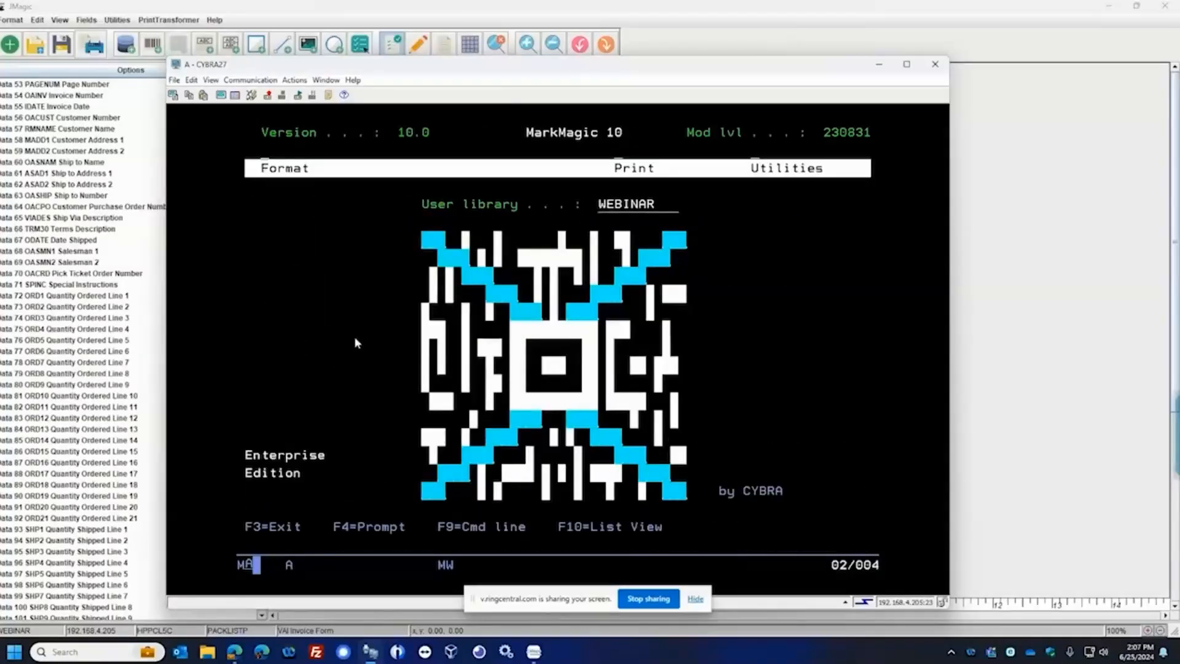
# Open the Work with MarkMagic Jobs list from the data utilities
pyautogui.write('U')
pyautogui.press('Return')
pyautogui.write('D')
pyautogui.press('Return')
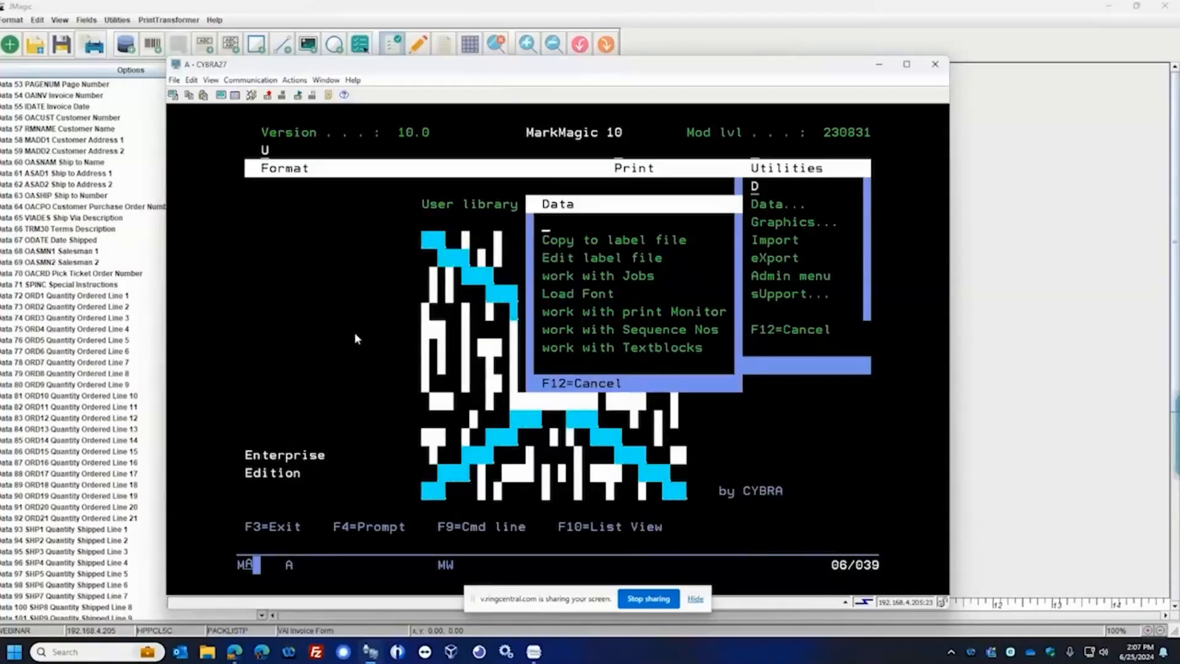
pyautogui.press('F12')
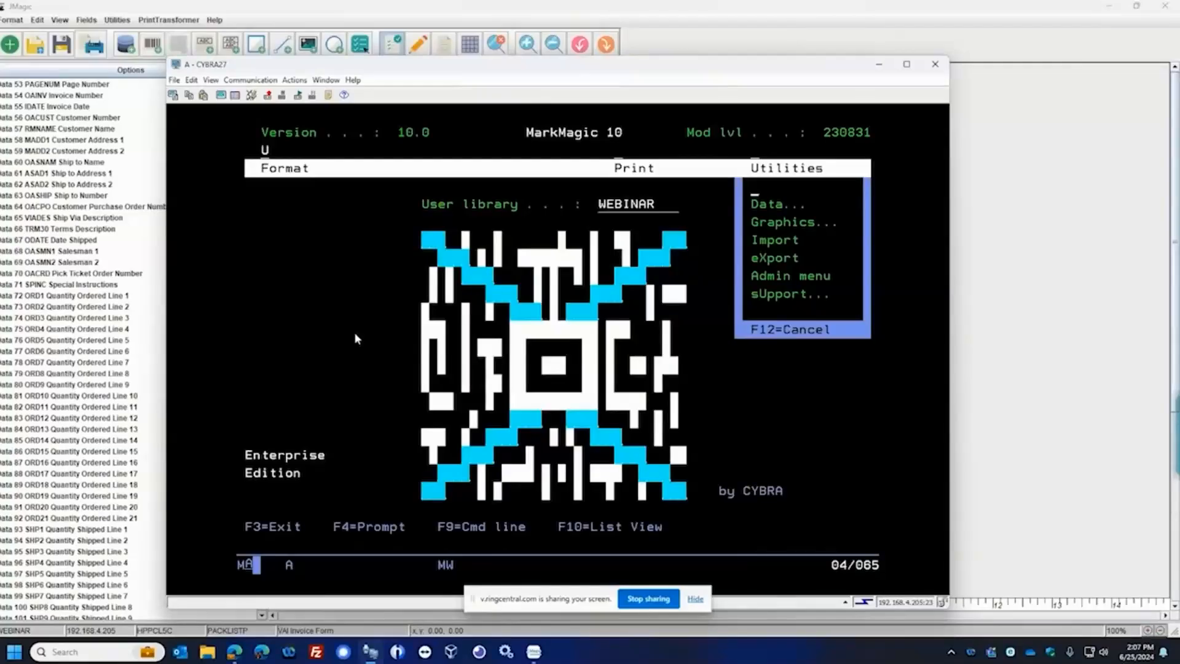
pyautogui.write('D')
pyautogui.press('Return')
pyautogui.write('J')
pyautogui.press('Return')
pyautogui.press('Return')
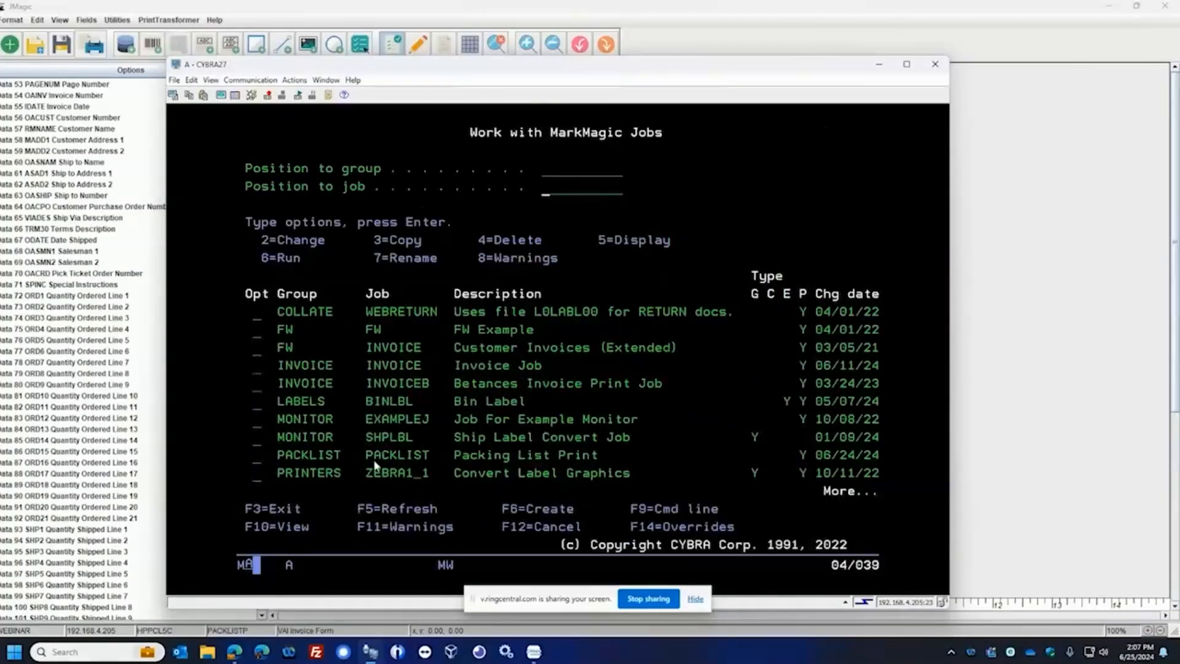
# Open the PACKLIST job for change, examine its print parameters and PDFCPY rule set, and accept the settings as they are
pyautogui.click(258, 457)
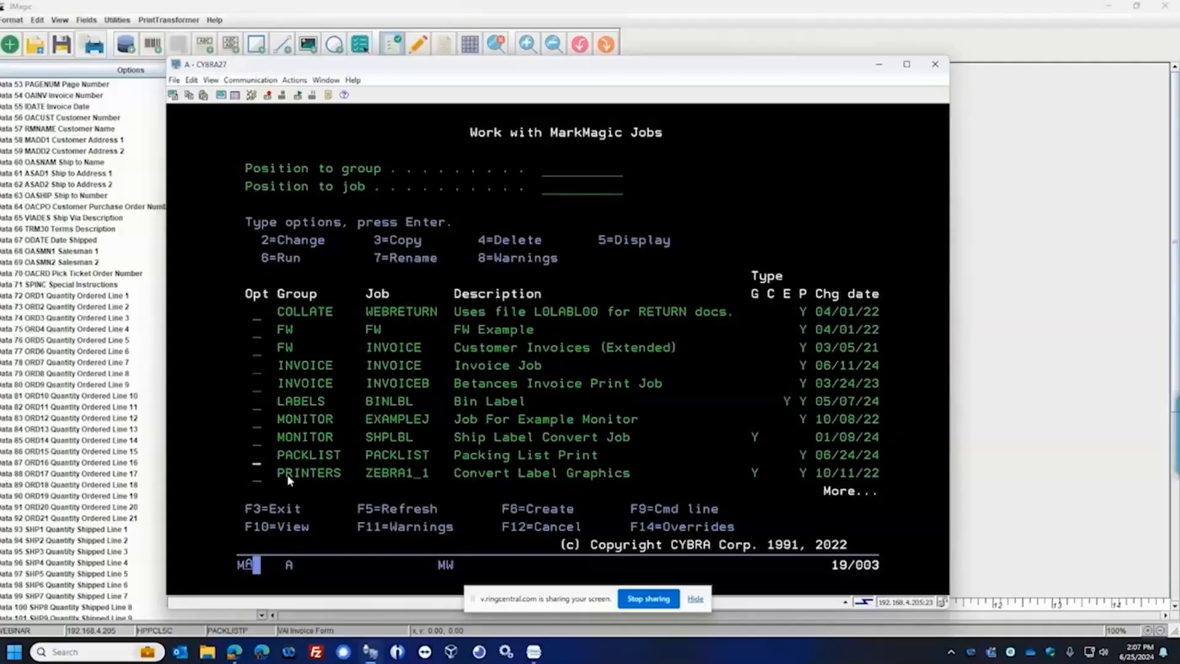
pyautogui.press('Return')
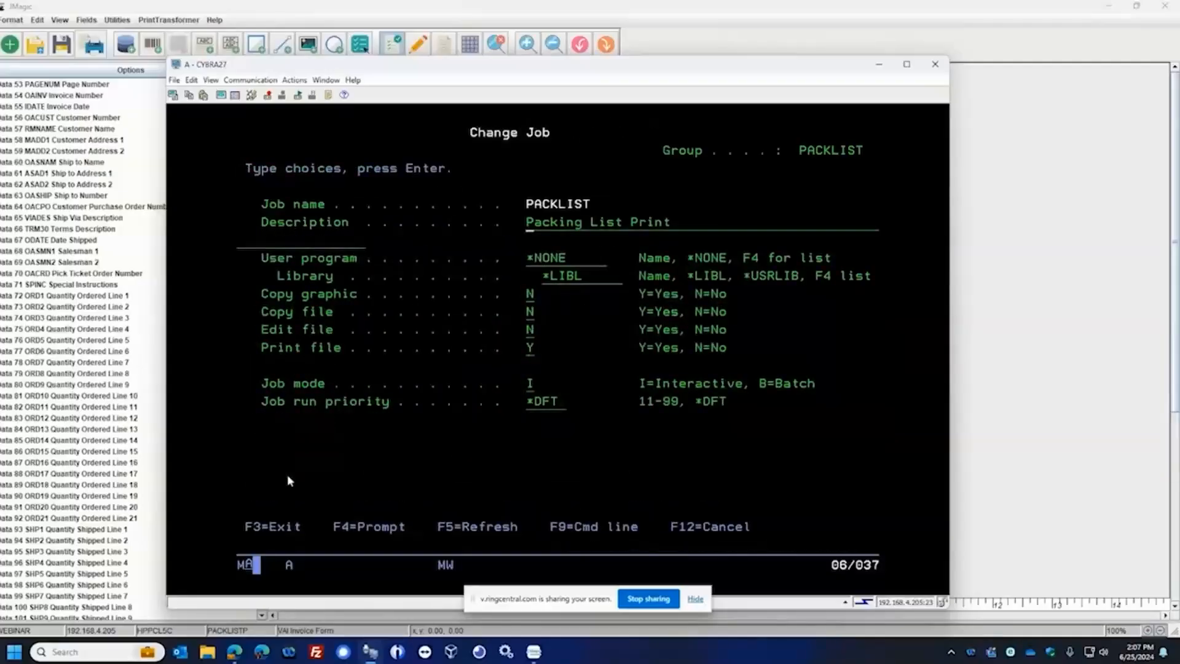
pyautogui.press('Return')
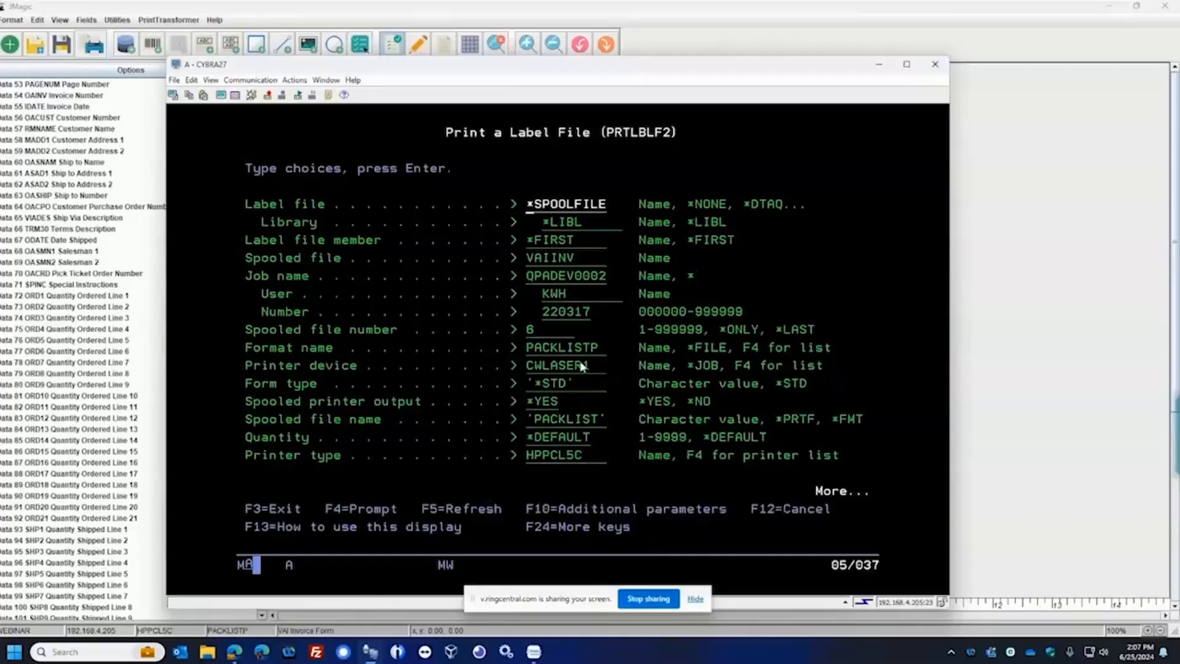
pyautogui.press('F10')
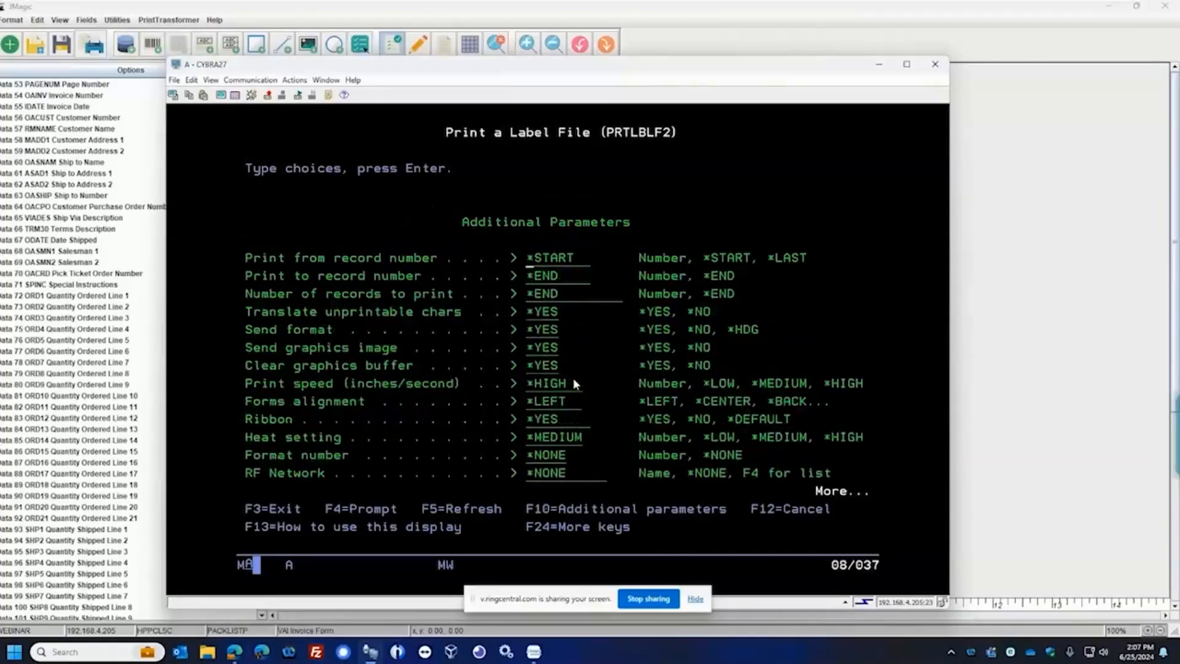
pyautogui.press('pagedown')
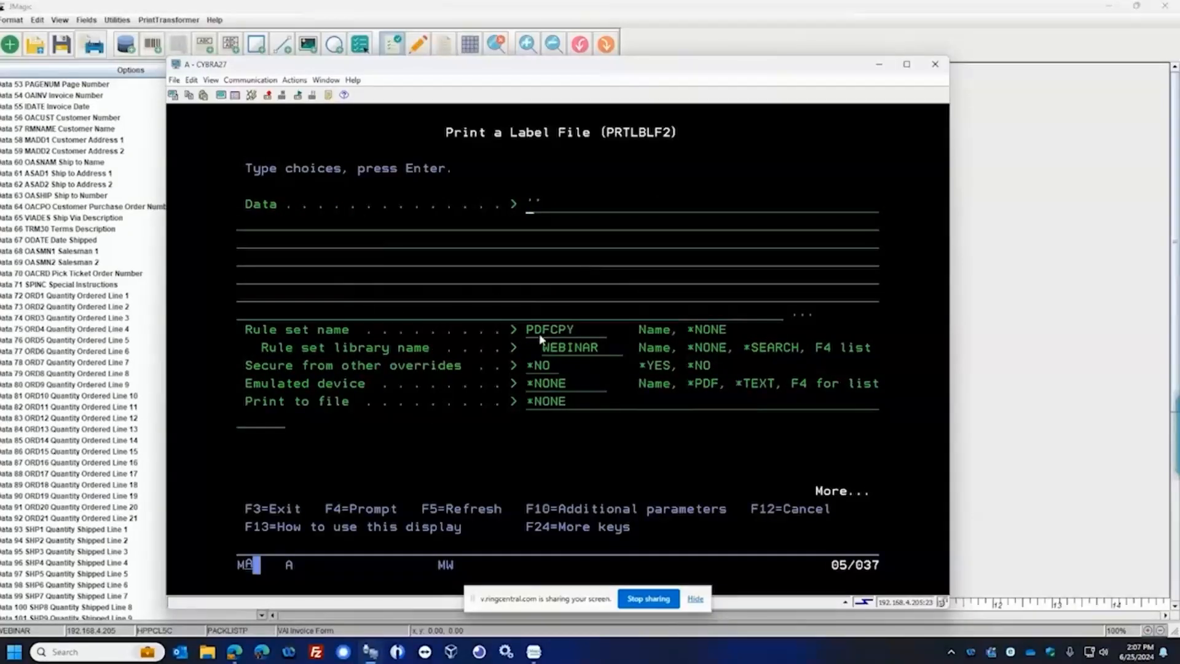
pyautogui.moveTo(527, 321); pyautogui.dragTo(604, 352)
pyautogui.click(605, 350)
pyautogui.press('Return')
# Run the PACKLIST packing list print job and return to the MarkMagic main menu
pyautogui.press('Return')
pyautogui.click(258, 449)
pyautogui.press('Return')
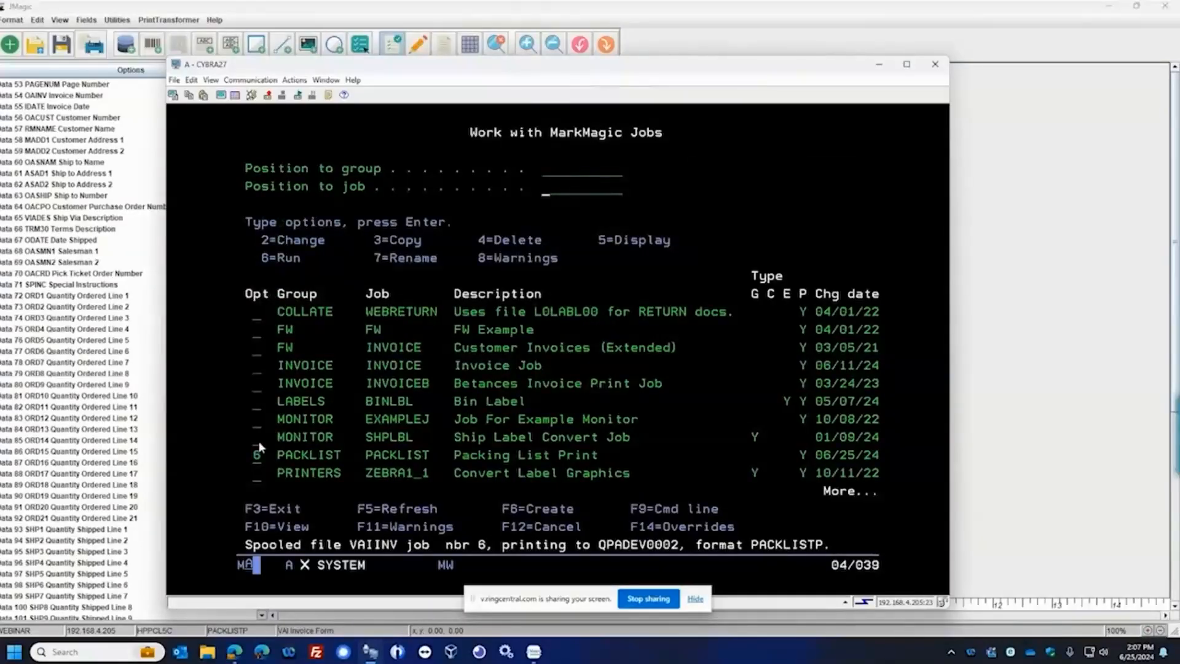
pyautogui.press('F3')
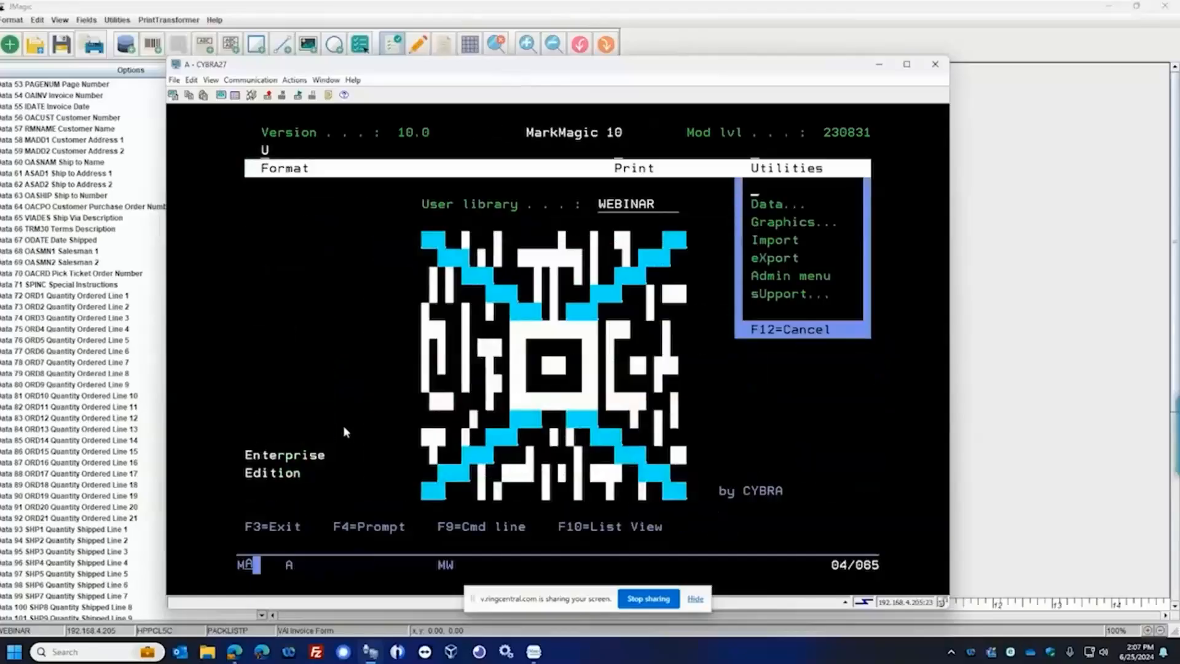
pyautogui.press('F12')
# Display the CWLASER1 output queue with wrkoutq, examine the PACKLIST spooled file entry, and return to the main menu
pyautogui.press('F9')
pyautogui.write('wrkoutq cwlaser1')
pyautogui.press('Return')
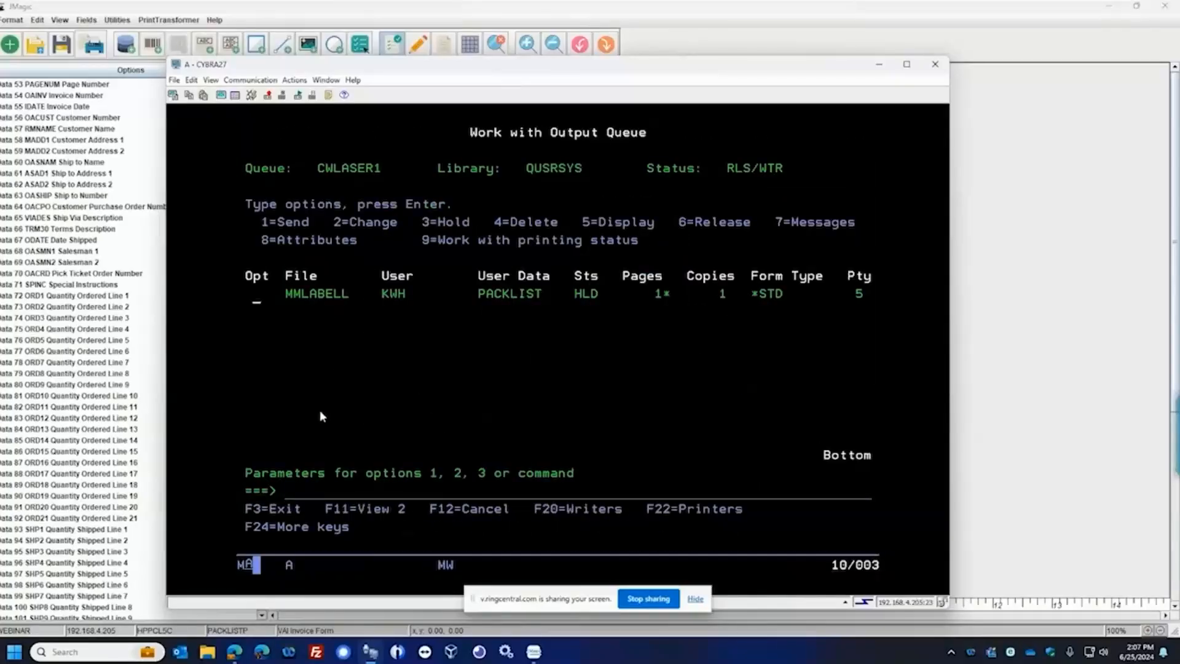
pyautogui.moveTo(287, 296); pyautogui.dragTo(614, 308)
pyautogui.click(668, 301)
pyautogui.press('F3')
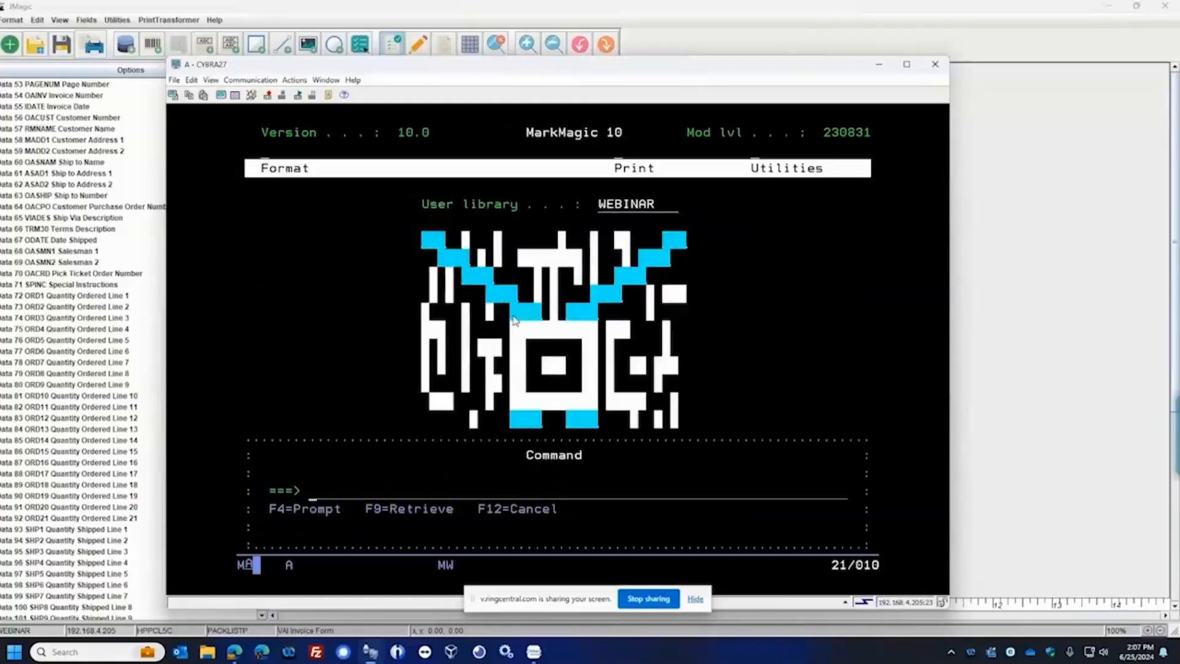
pyautogui.press('F12')
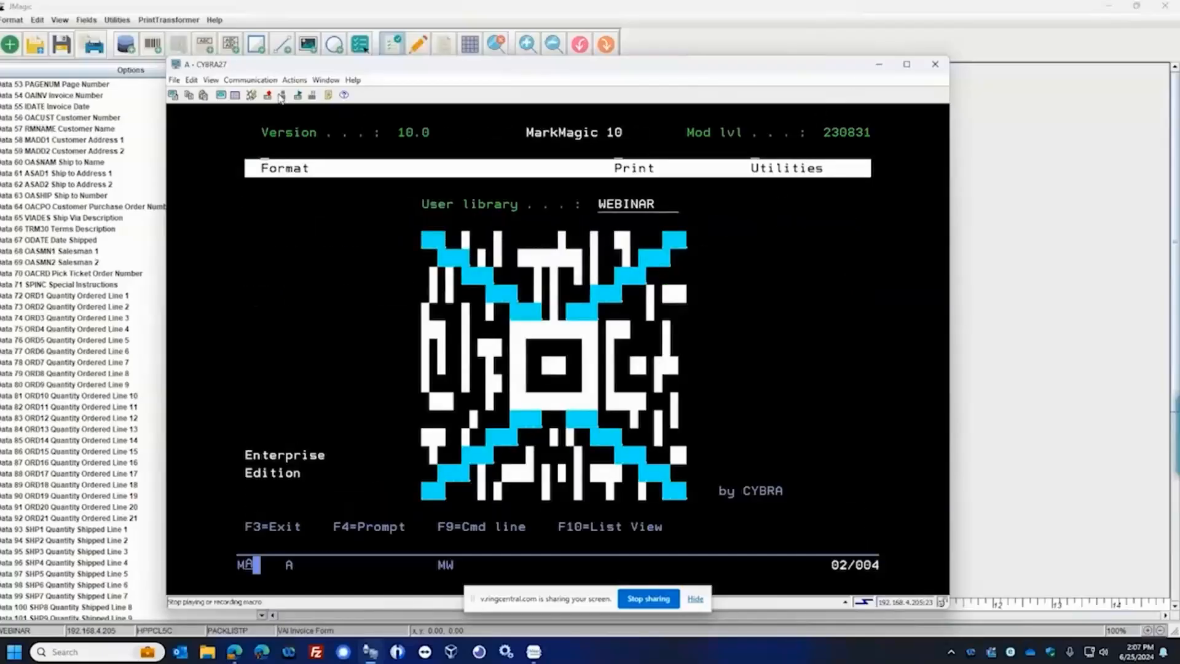
# Open the Integrated File System browser from the terminal session and sign on with the account password
pyautogui.click(294, 80)
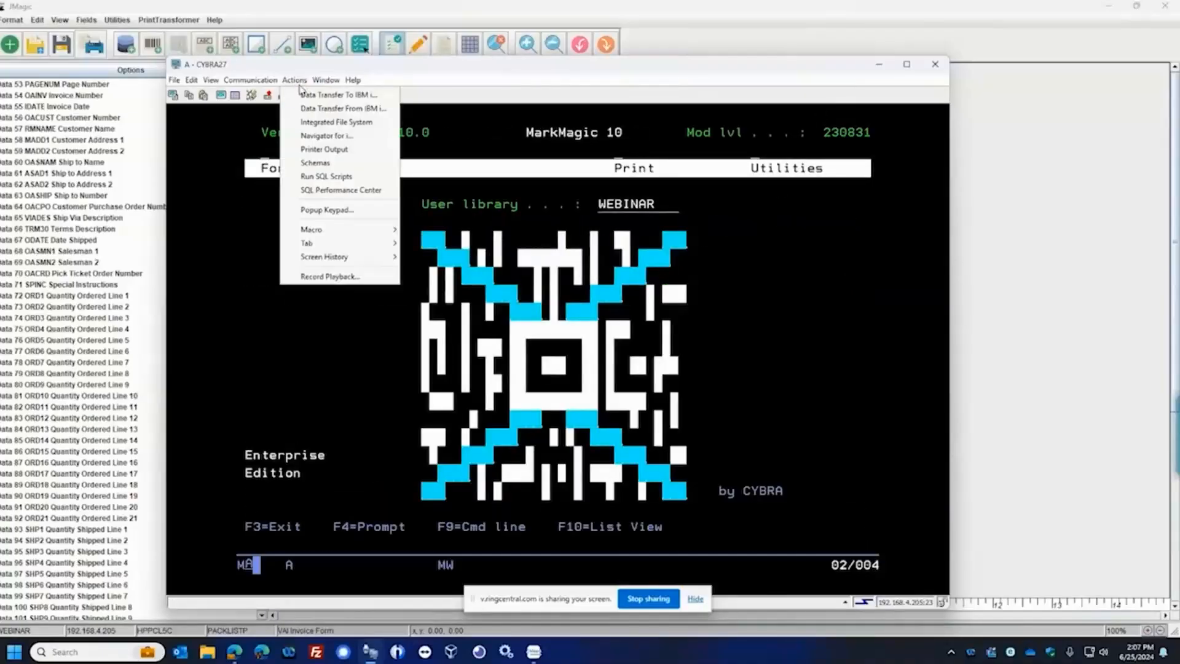
pyautogui.click(319, 122)
pyautogui.click(590, 338)
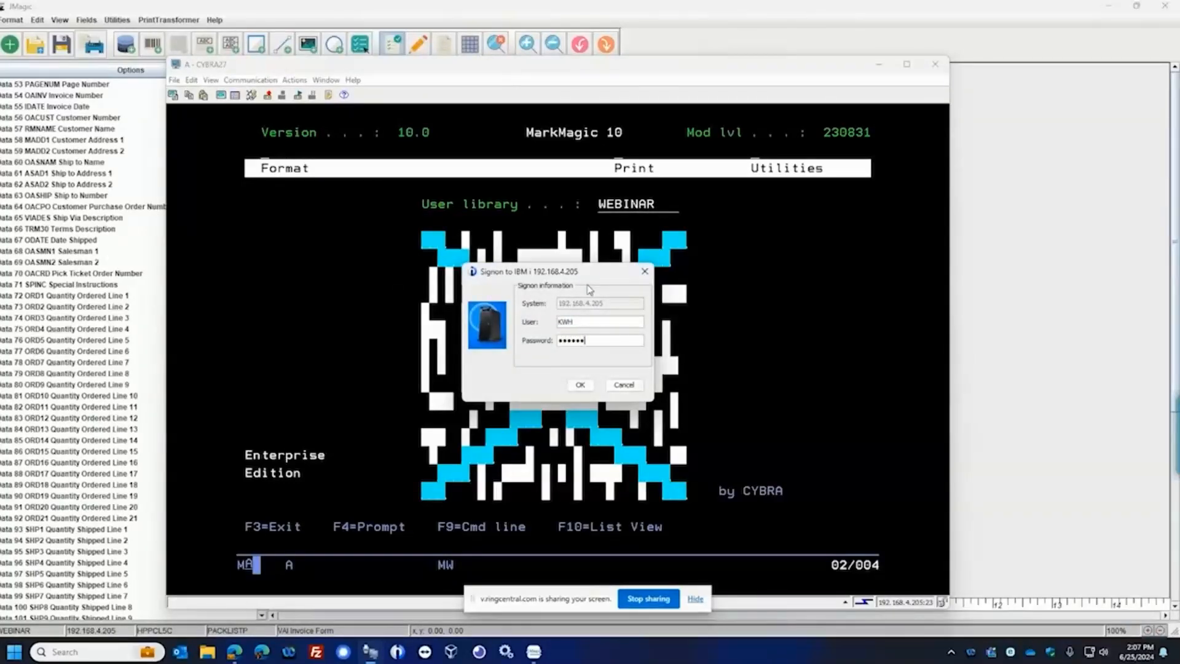
pyautogui.press('Return')
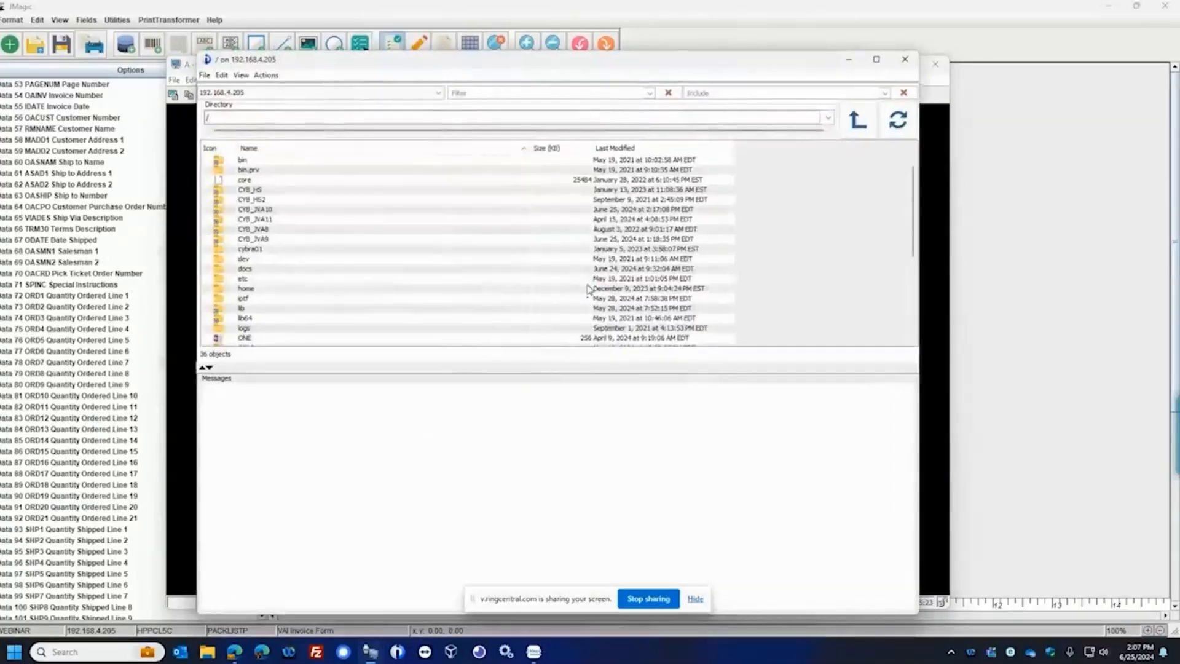
# Browse to the /docs/packlists/24/06/28 directory, select the pack list PDF, and examine its path, name and modification time
pyautogui.click(267, 270)
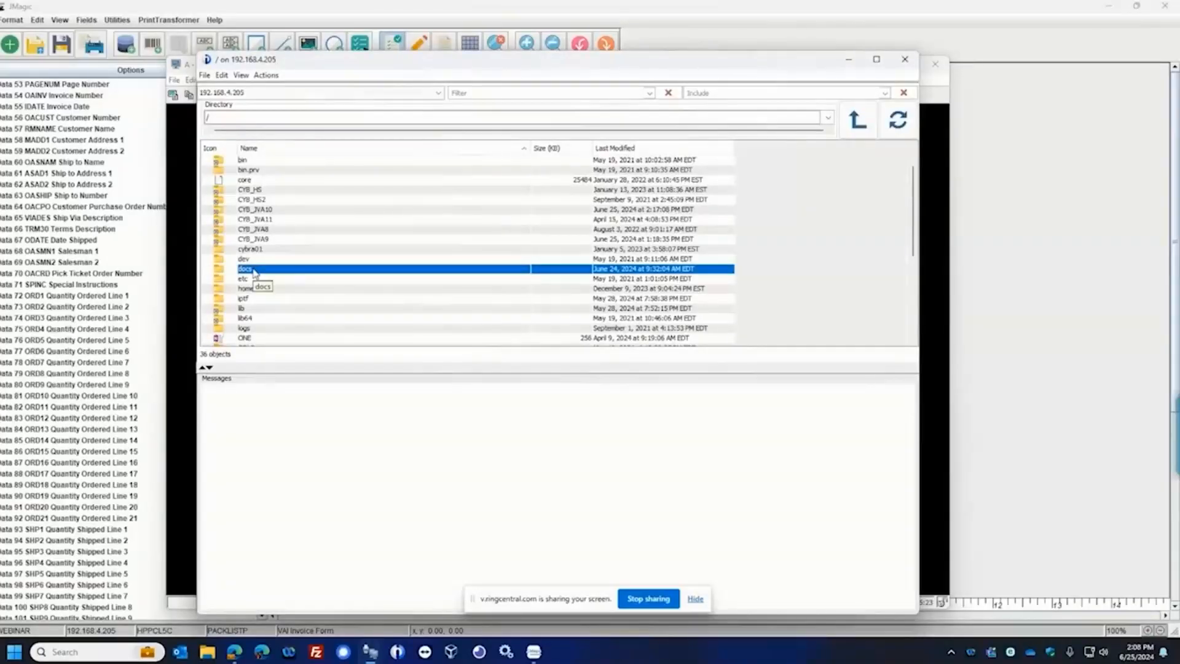
pyautogui.doubleClick(254, 270)
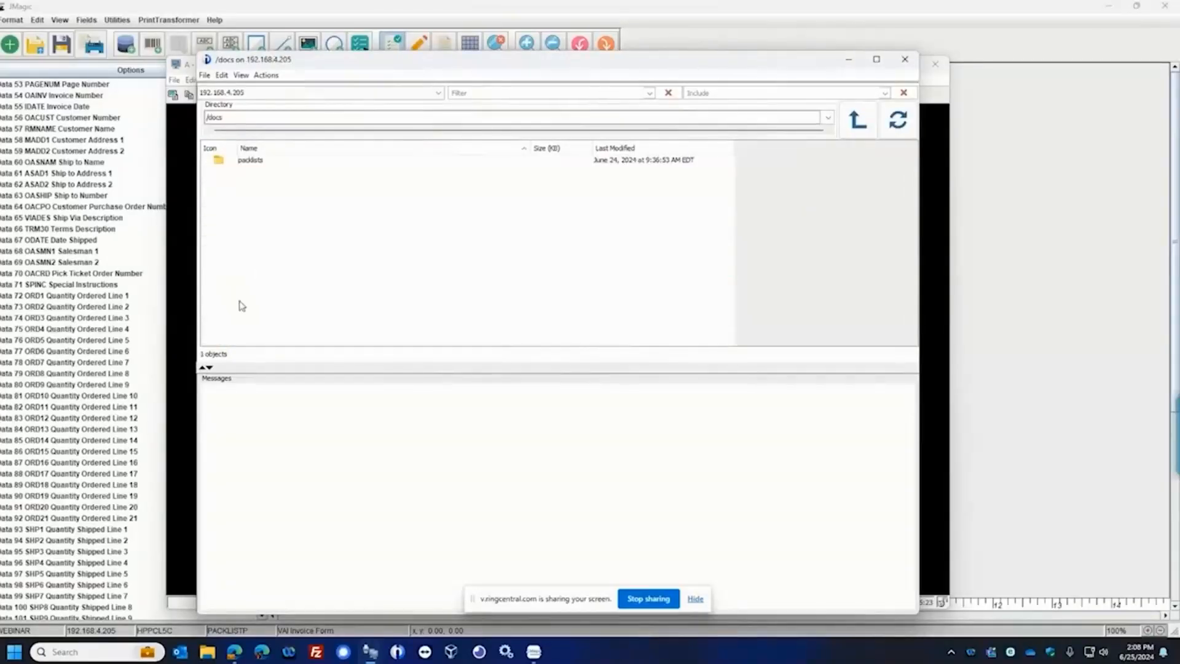
pyautogui.click(249, 161)
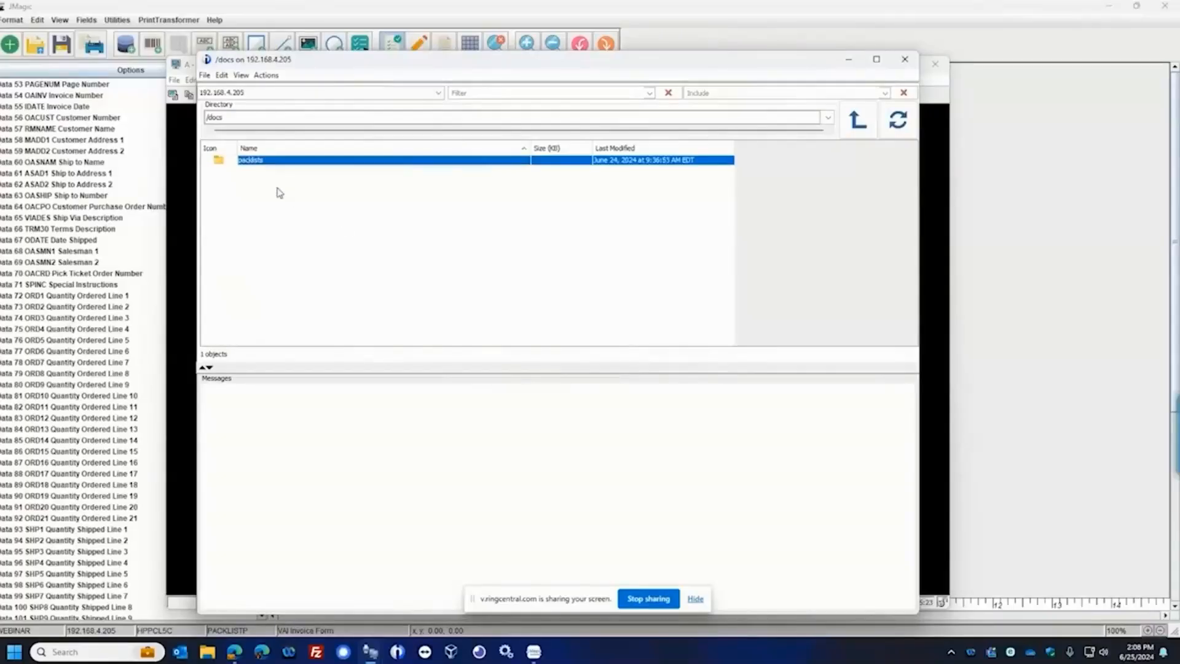
pyautogui.doubleClick(257, 164)
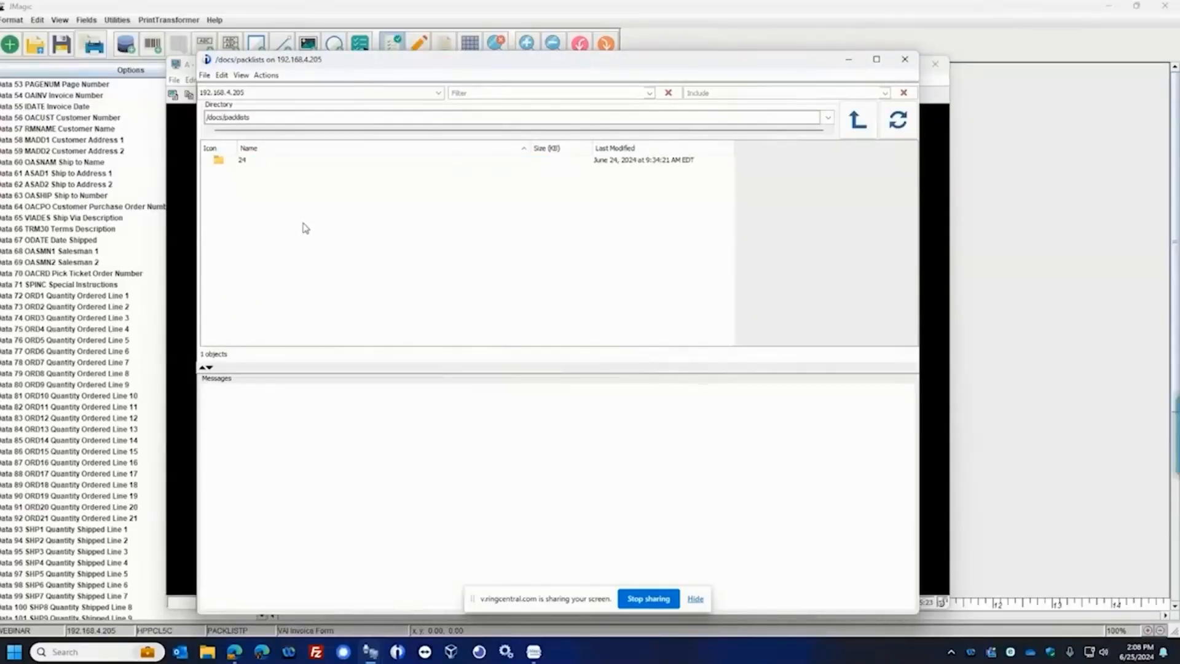
pyautogui.click(245, 162)
pyautogui.doubleClick(244, 162)
pyautogui.doubleClick(244, 162)
pyautogui.doubleClick(245, 162)
pyautogui.click(259, 164)
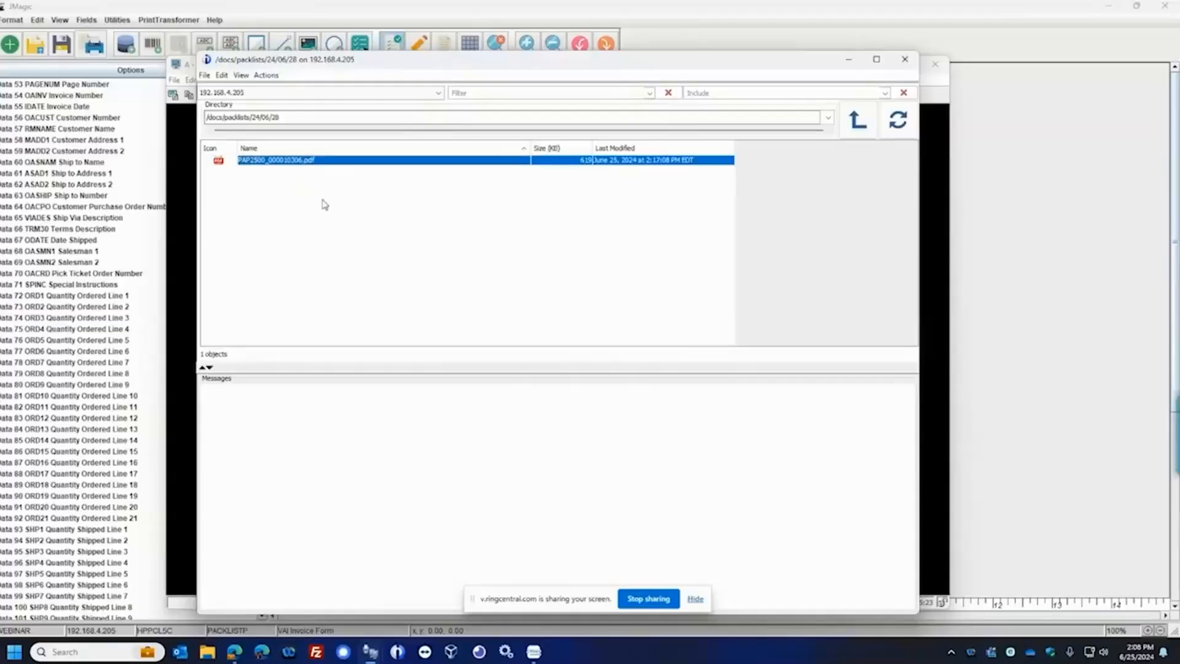
pyautogui.moveTo(390, 65); pyautogui.dragTo(405, 65)
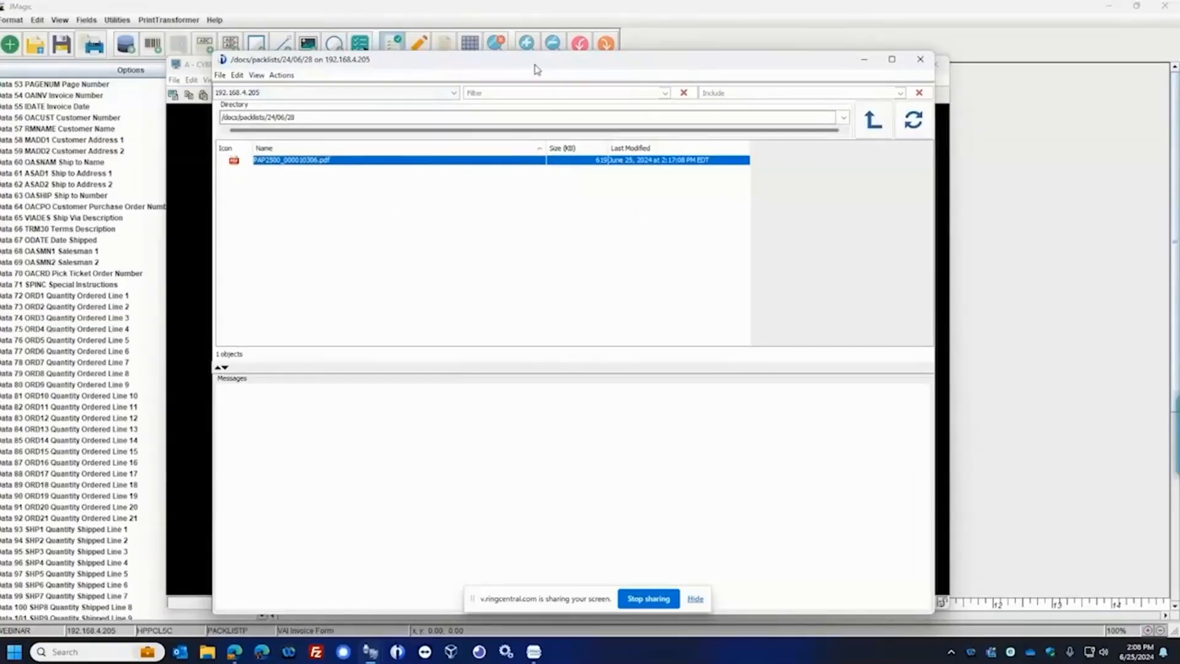
pyautogui.moveTo(536, 64); pyautogui.dragTo(545, 64)
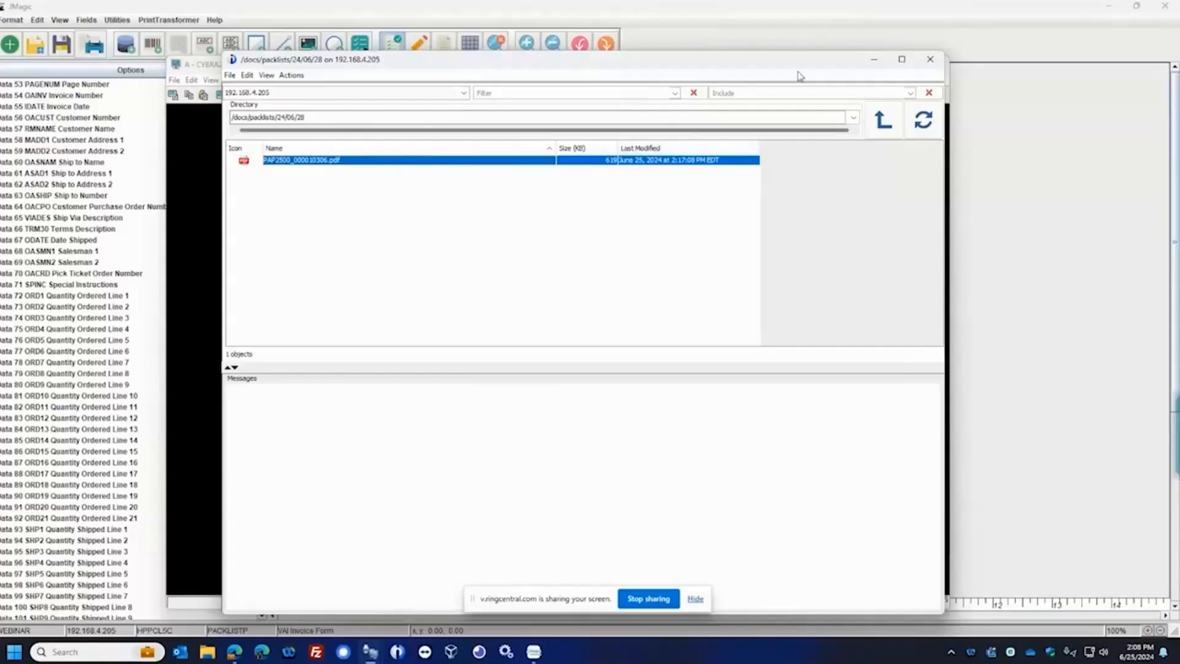
# Return to the JMagic format, open the PDFCPY rule set for editing, and open OPTION1 of its ALWAYS rule
pyautogui.click(1008, 130)
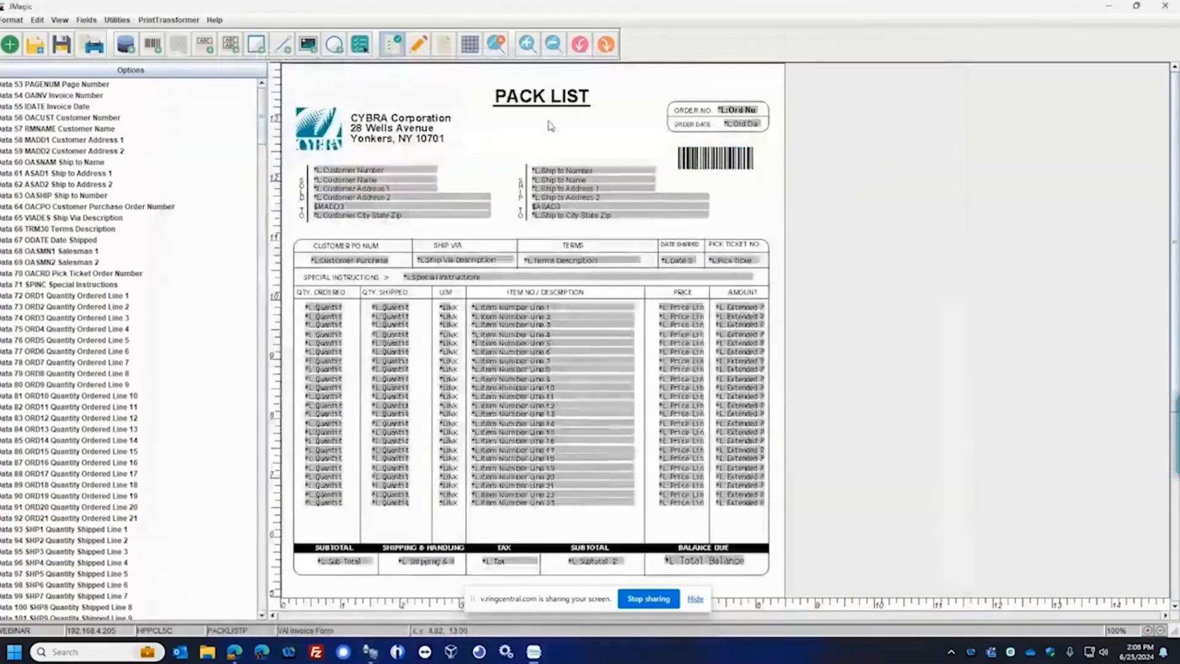
pyautogui.click(174, 21)
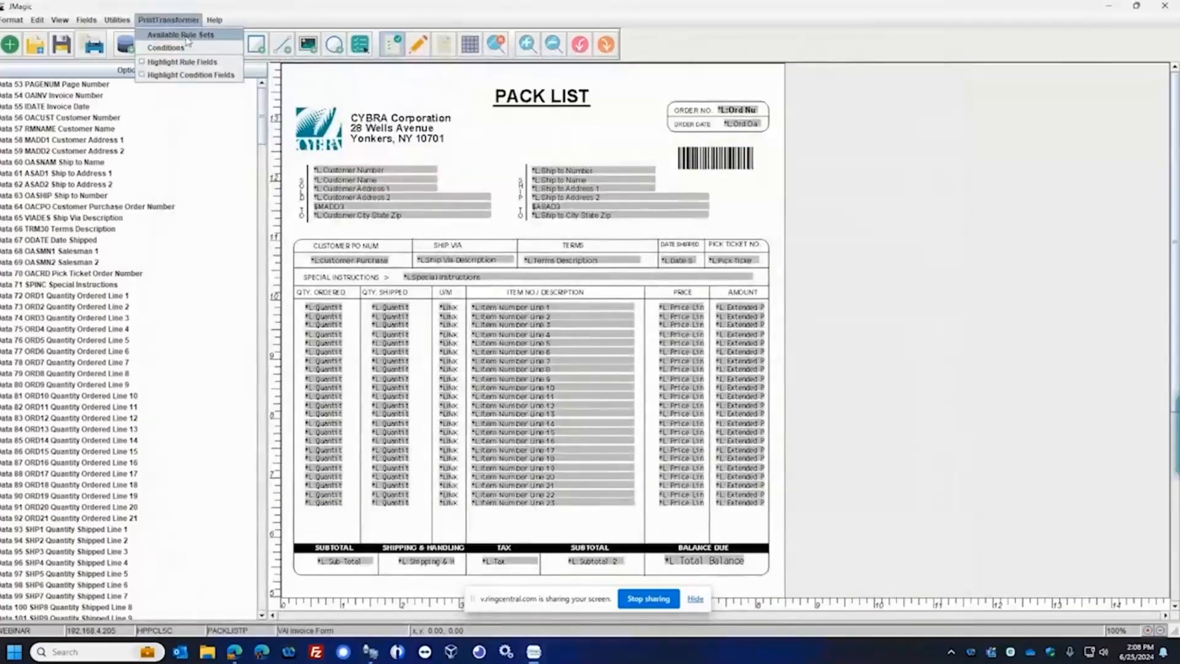
pyautogui.click(178, 36)
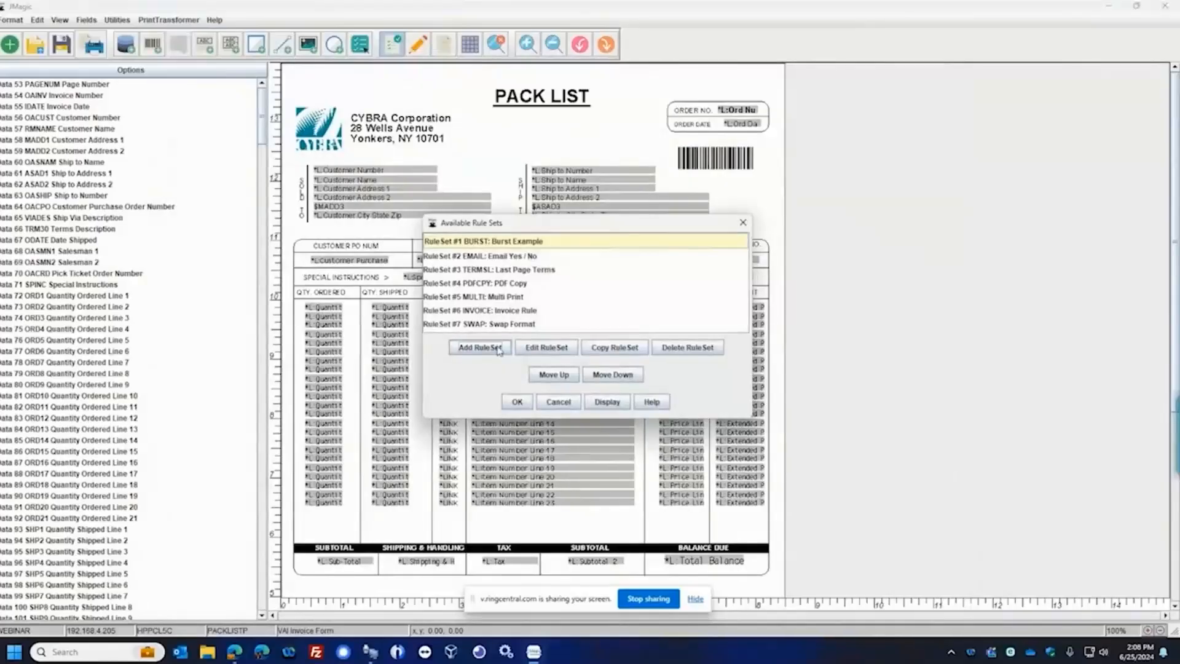
pyautogui.click(502, 284)
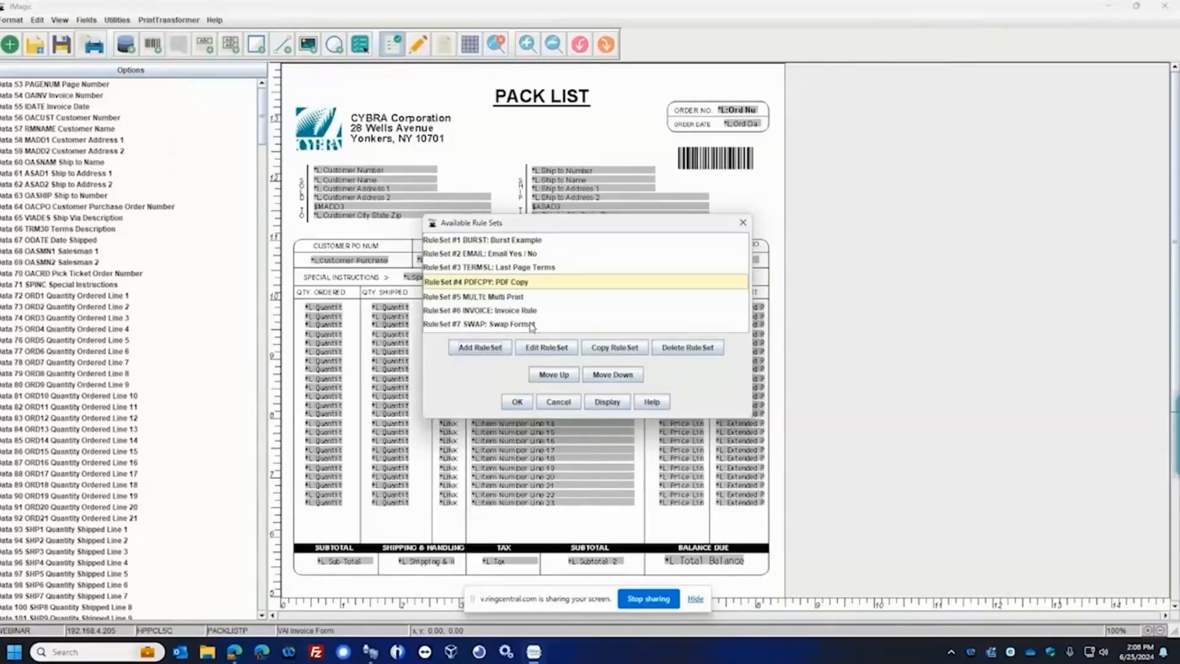
pyautogui.click(544, 348)
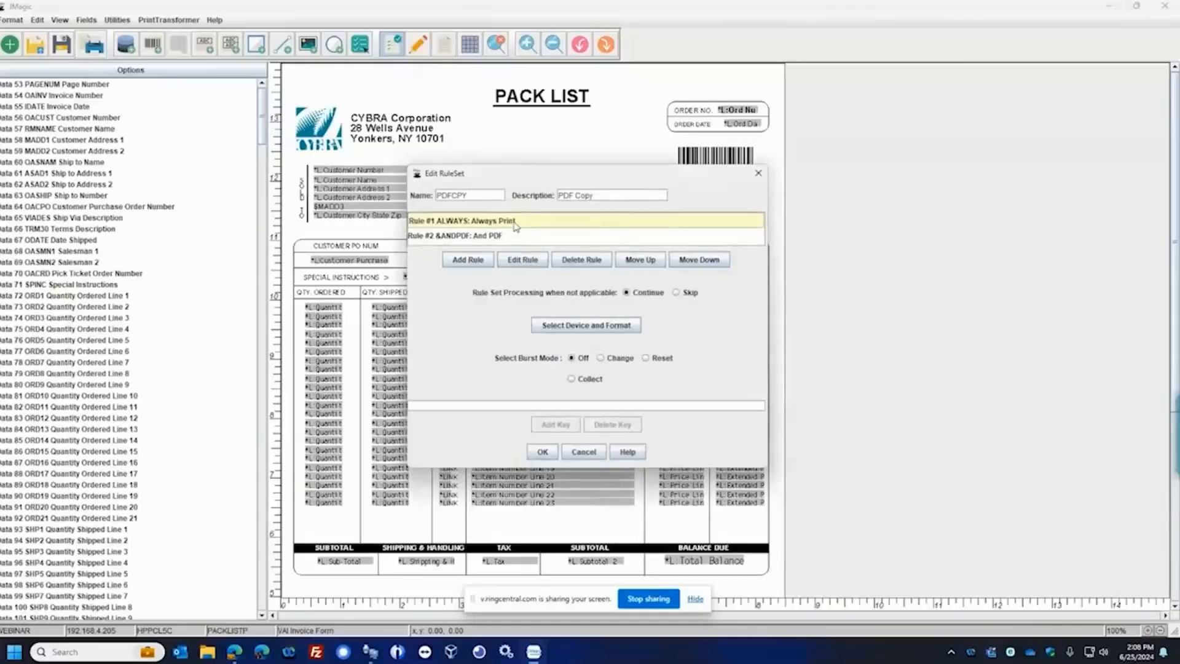
pyautogui.click(523, 260)
pyautogui.click(530, 338)
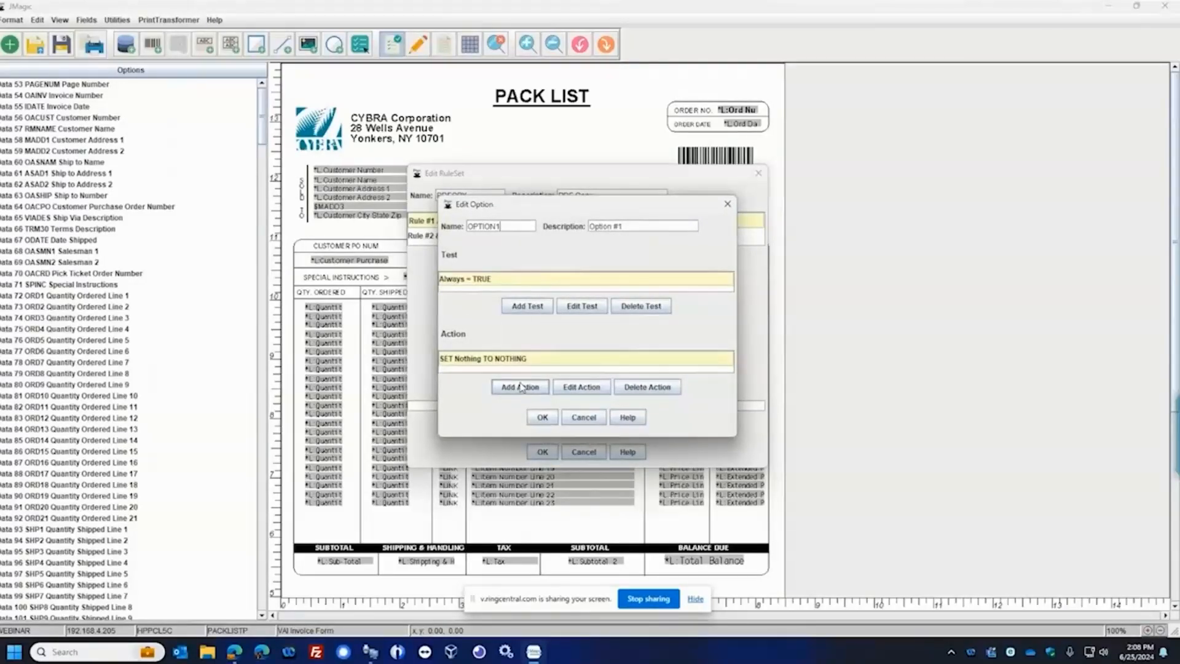
# Leave the ALWAYS rule, examine the actions in OPTION#1 of the &ANDPDF rule, and close the rule set dialogs without saving
pyautogui.click(584, 418)
pyautogui.click(591, 393)
pyautogui.click(492, 238)
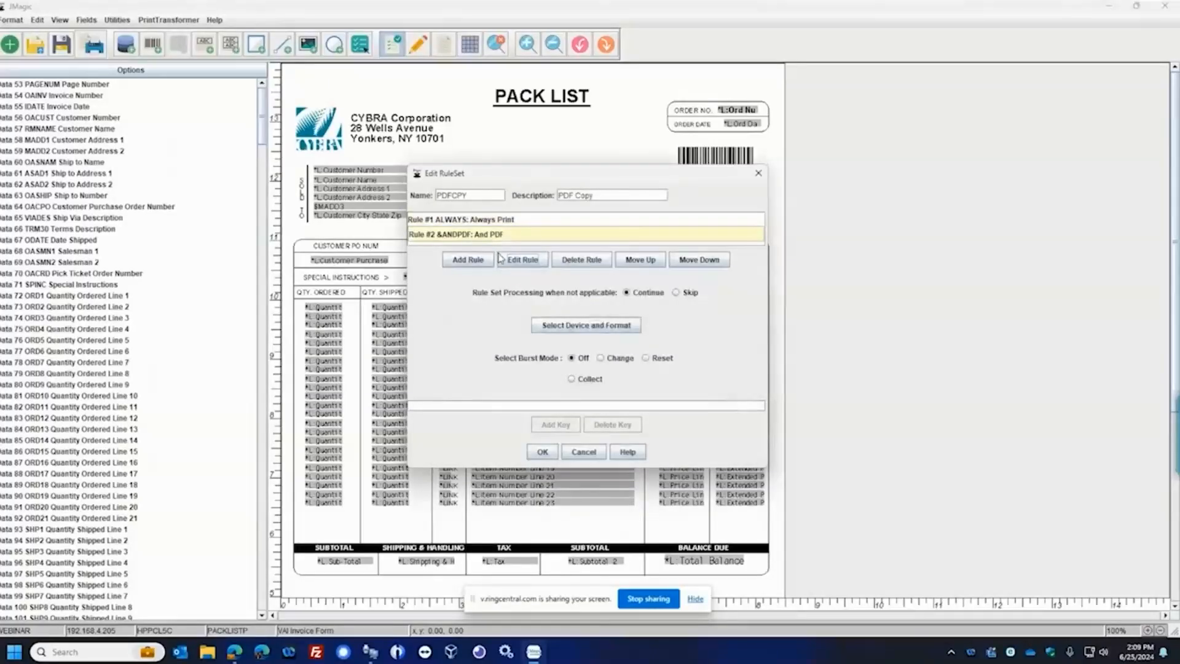
pyautogui.click(521, 262)
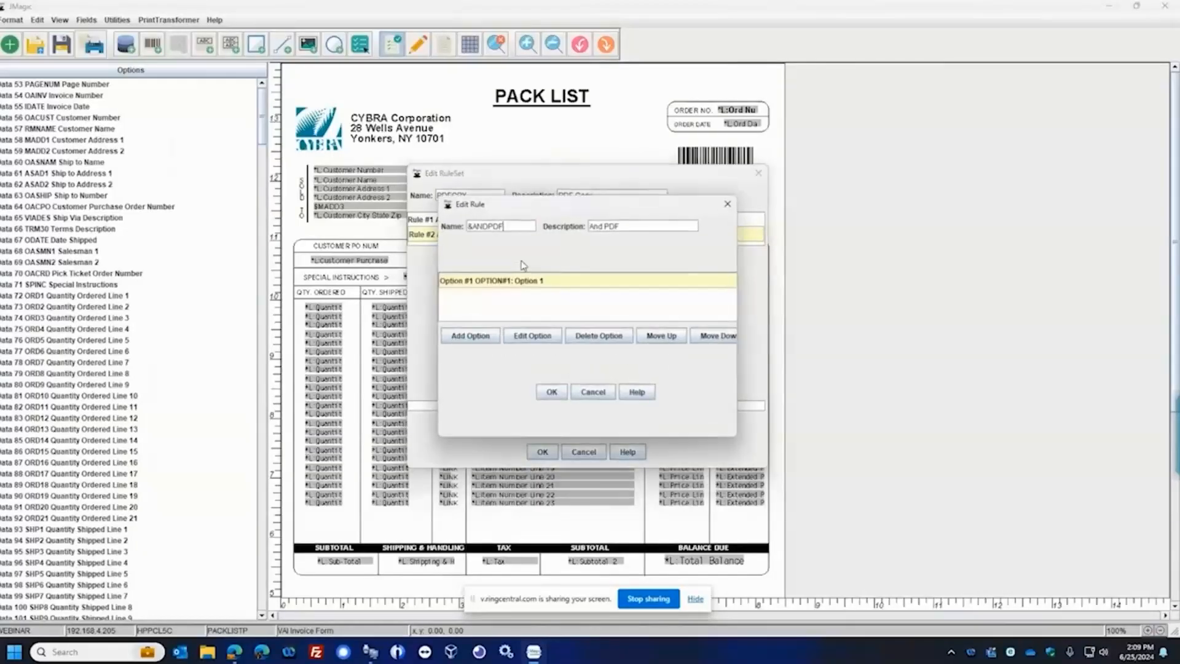
pyautogui.click(542, 337)
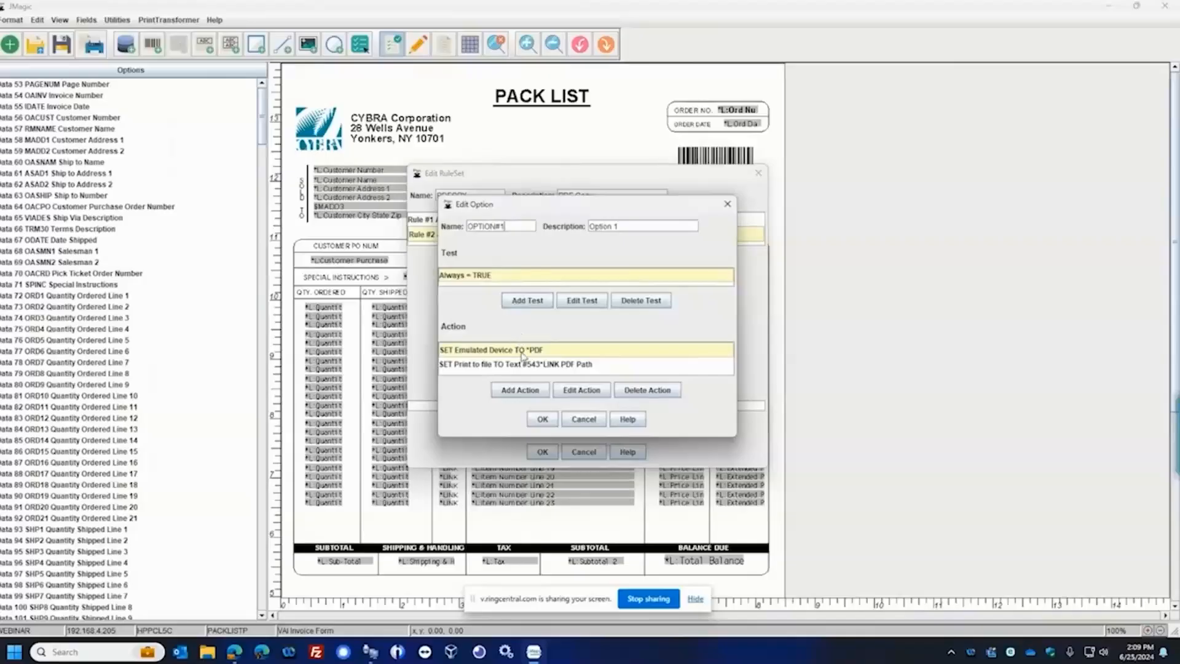
pyautogui.click(571, 365)
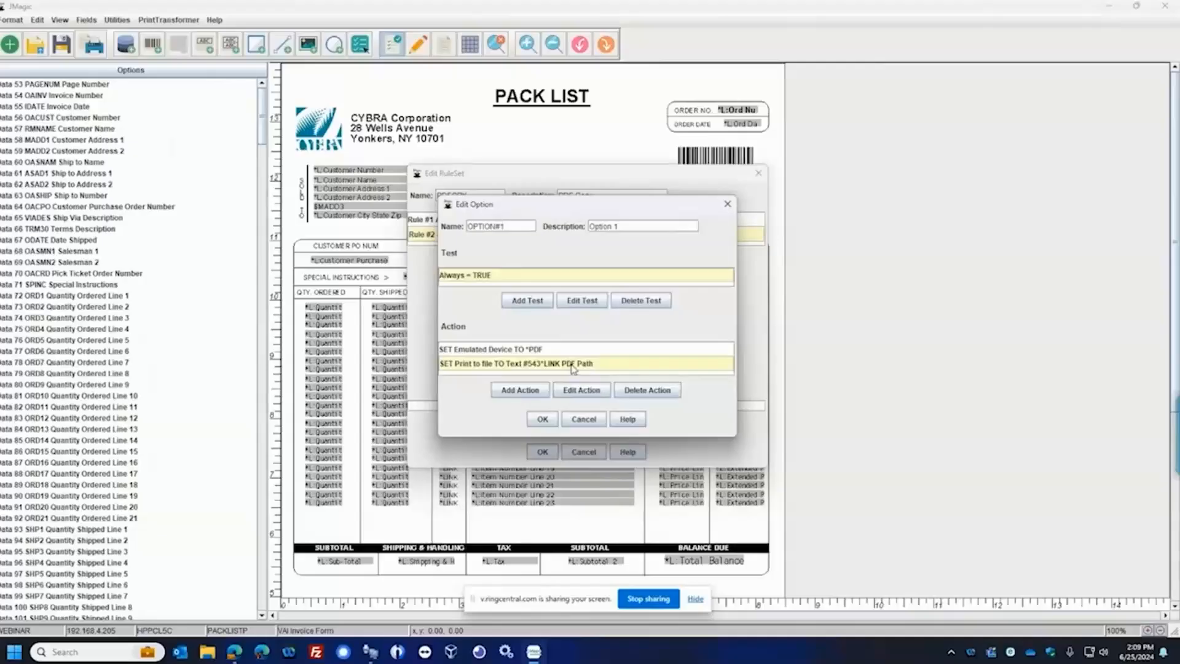
pyautogui.click(584, 420)
pyautogui.click(587, 392)
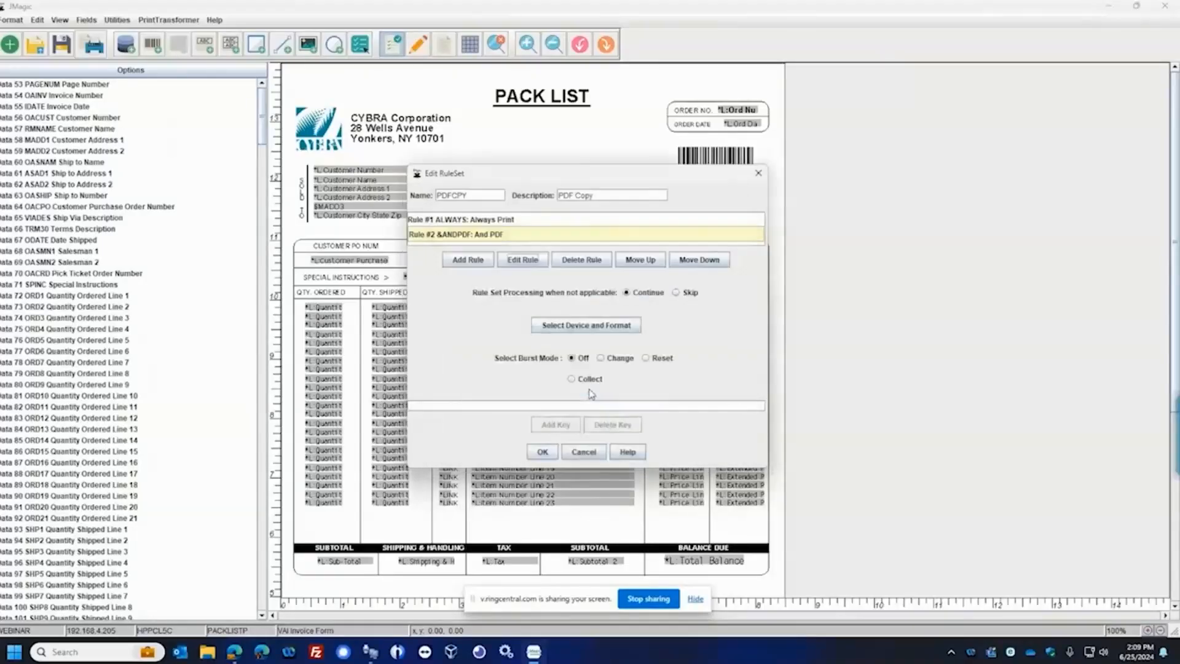
pyautogui.click(587, 454)
pyautogui.click(561, 402)
# Open the PDF Path text field at the foot of the pack list and display its linked fields
pyautogui.scroll(-4, 595, 413)
pyautogui.scroll(-3, 594, 413)
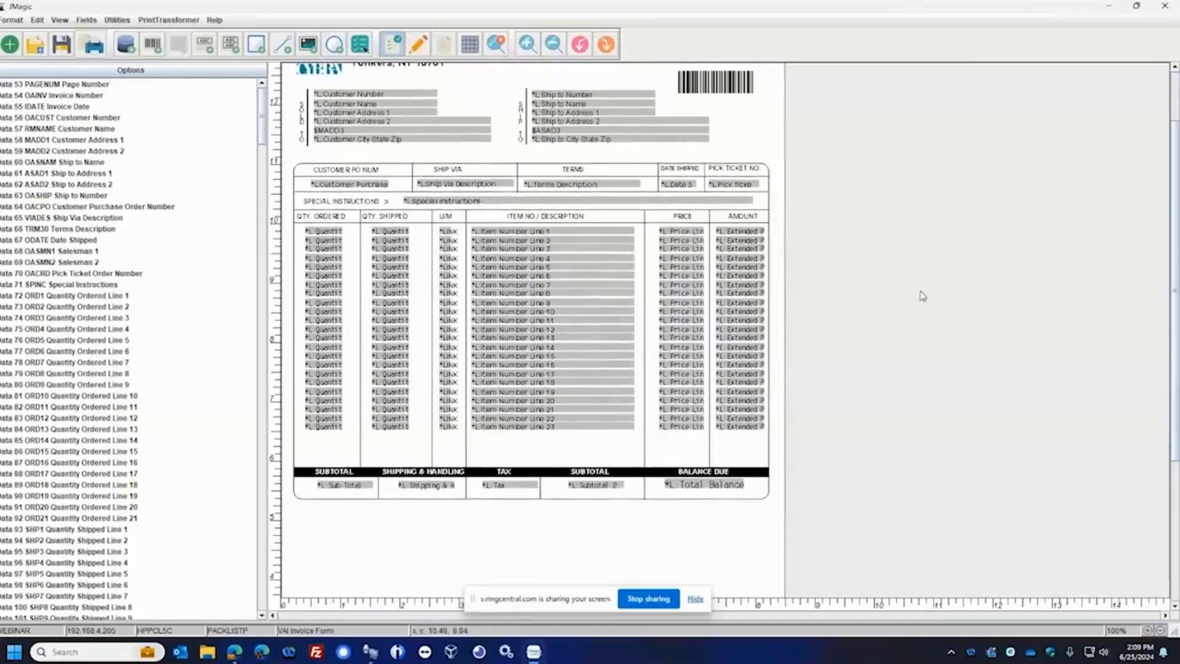
pyautogui.scroll(-5, 1162, 314)
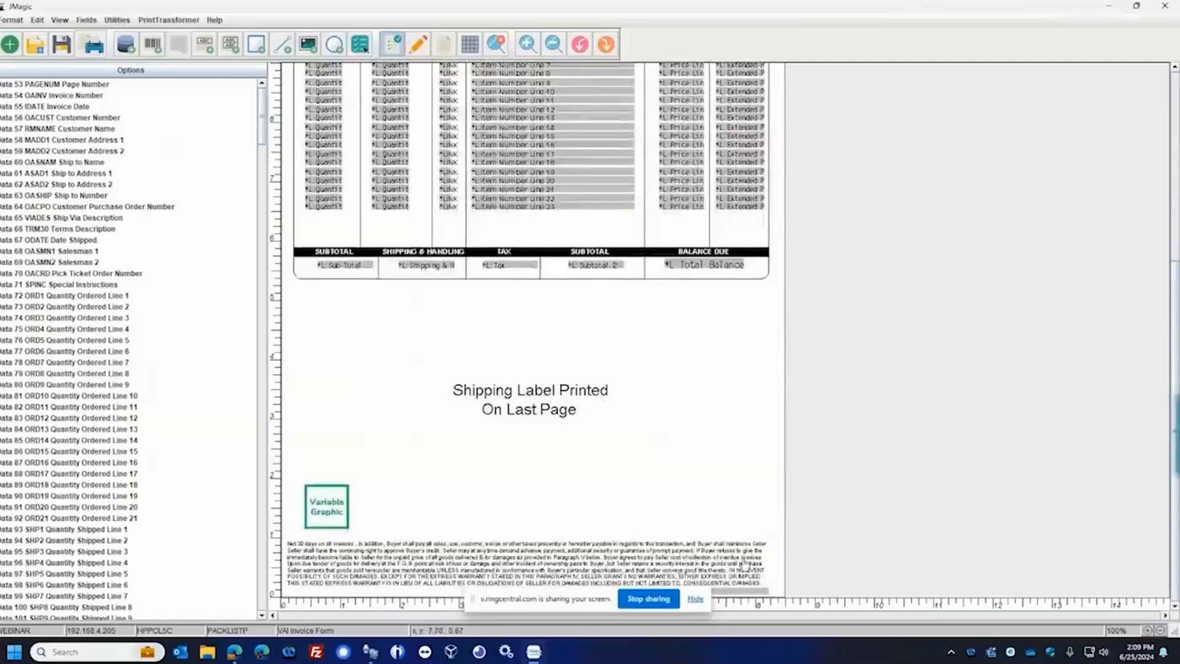
pyautogui.doubleClick(741, 593)
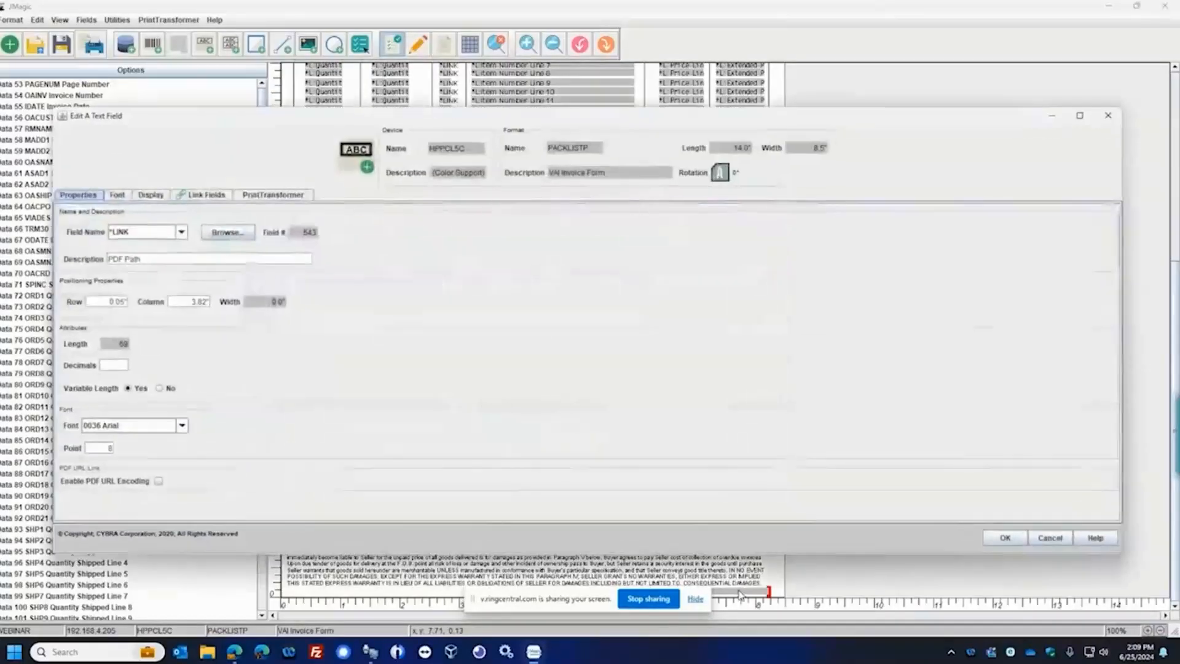
pyautogui.click(202, 195)
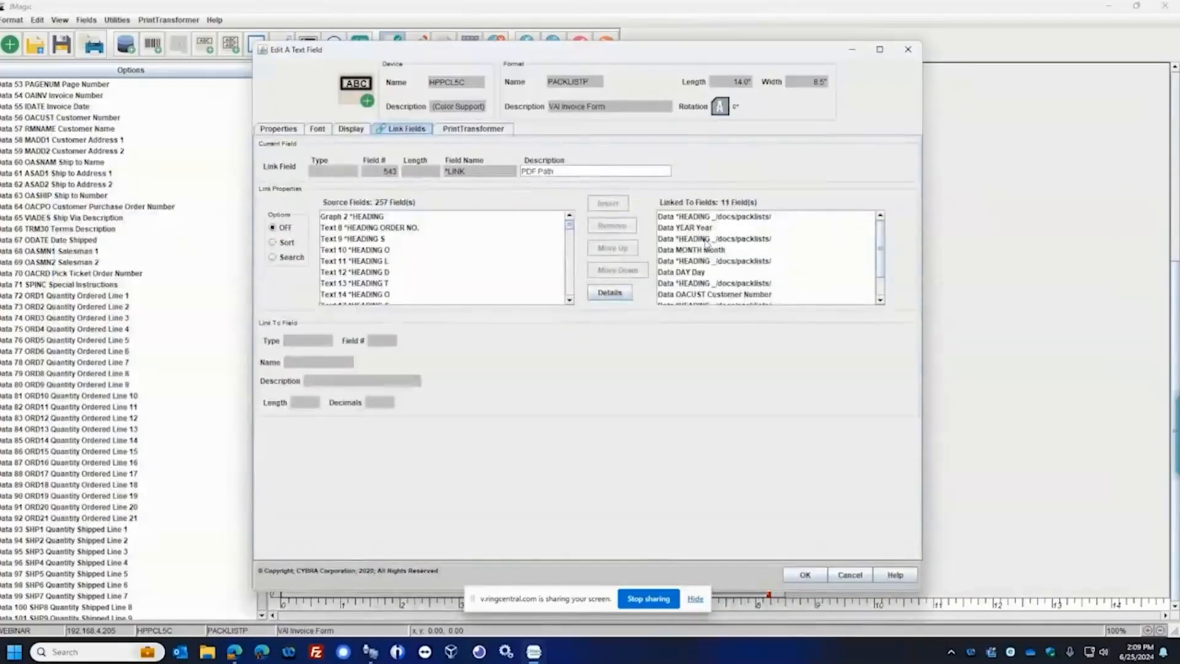
pyautogui.scroll(-2, 735, 248)
pyautogui.scroll(2, 769, 248)
# Examine the linked _/docs/packlists/ heading, YEAR, MONTH and DAY fields that build the directory part of the PDF path
pyautogui.click(737, 220)
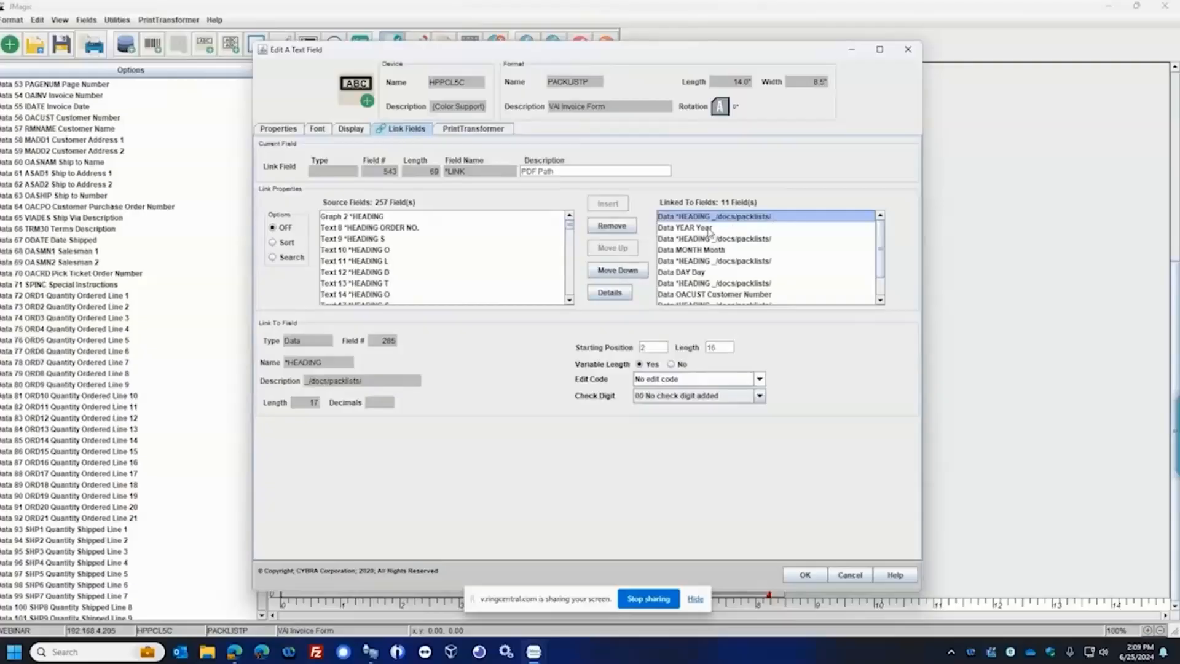
pyautogui.click(713, 229)
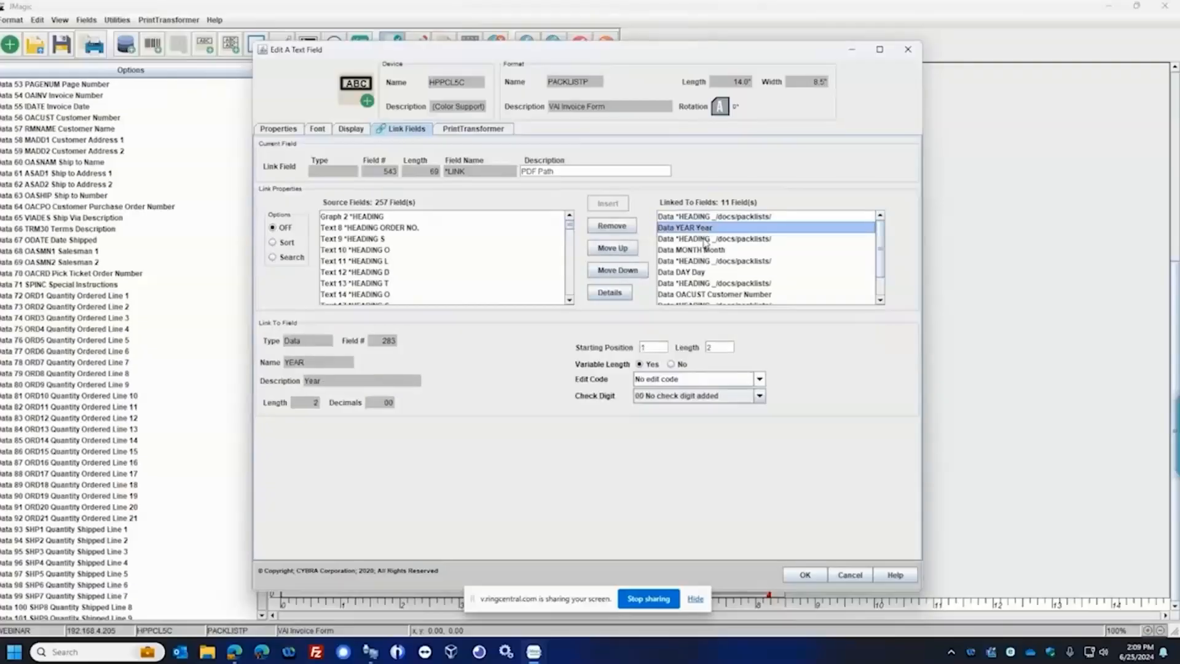
pyautogui.click(710, 239)
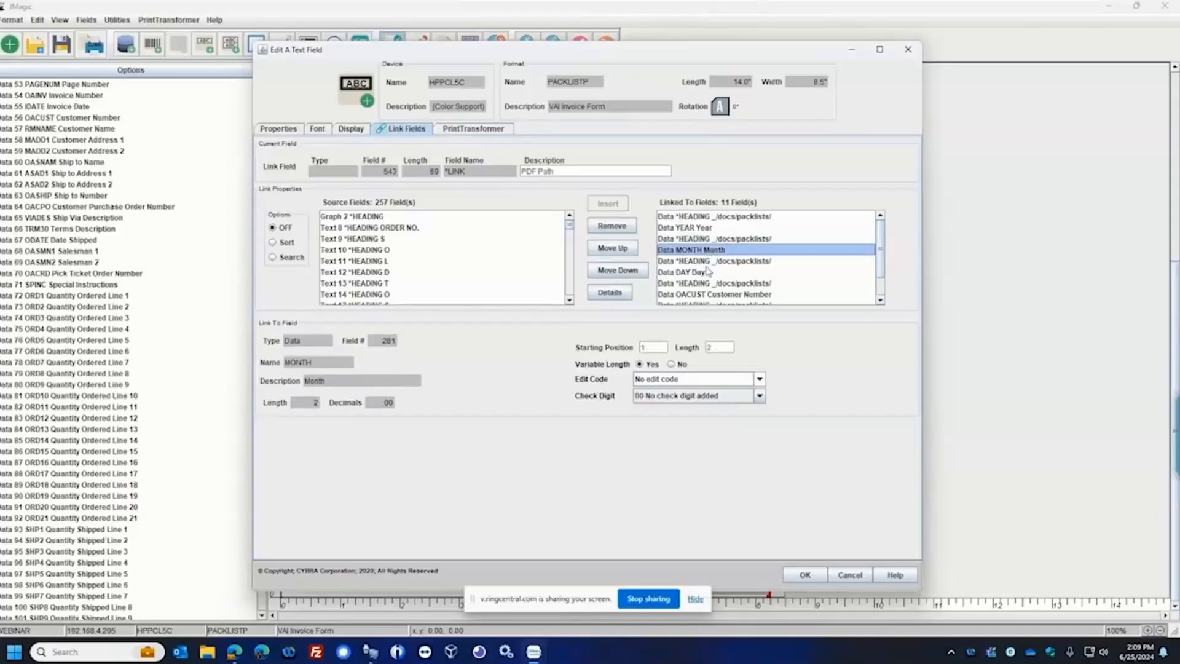
pyautogui.click(707, 262)
pyautogui.click(702, 274)
# Examine the linked OACUST, OAINV and .pdf heading fields that build the file name, and close the PDF Path field without saving
pyautogui.scroll(-1, 704, 276)
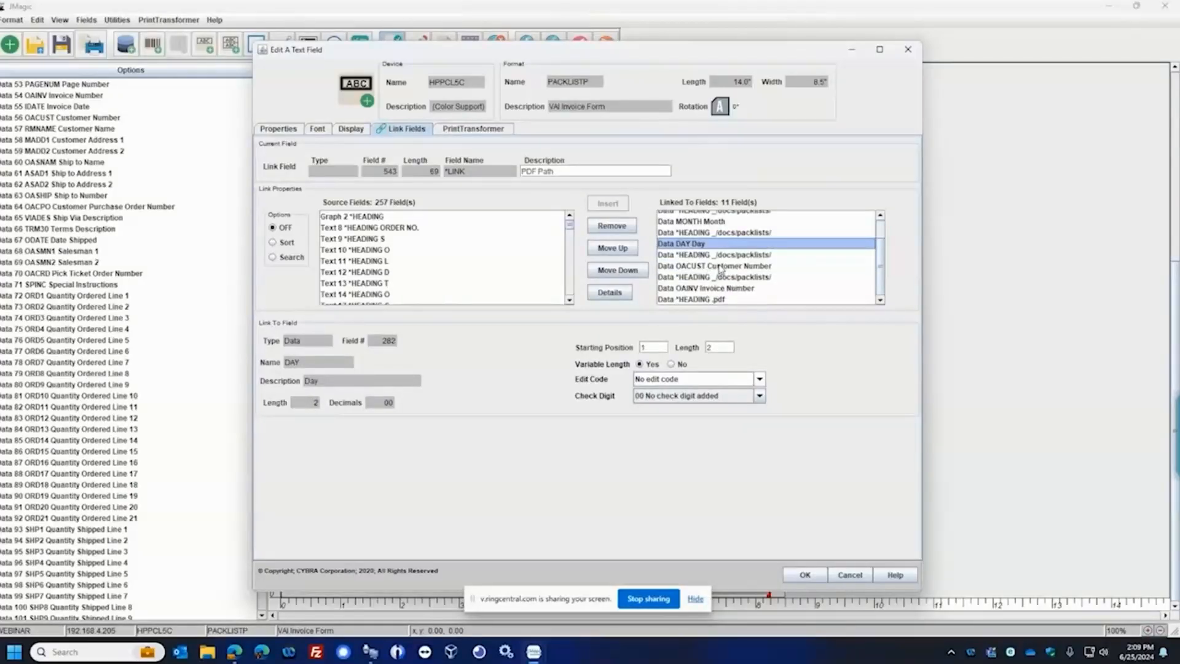
pyautogui.click(720, 268)
pyautogui.click(713, 289)
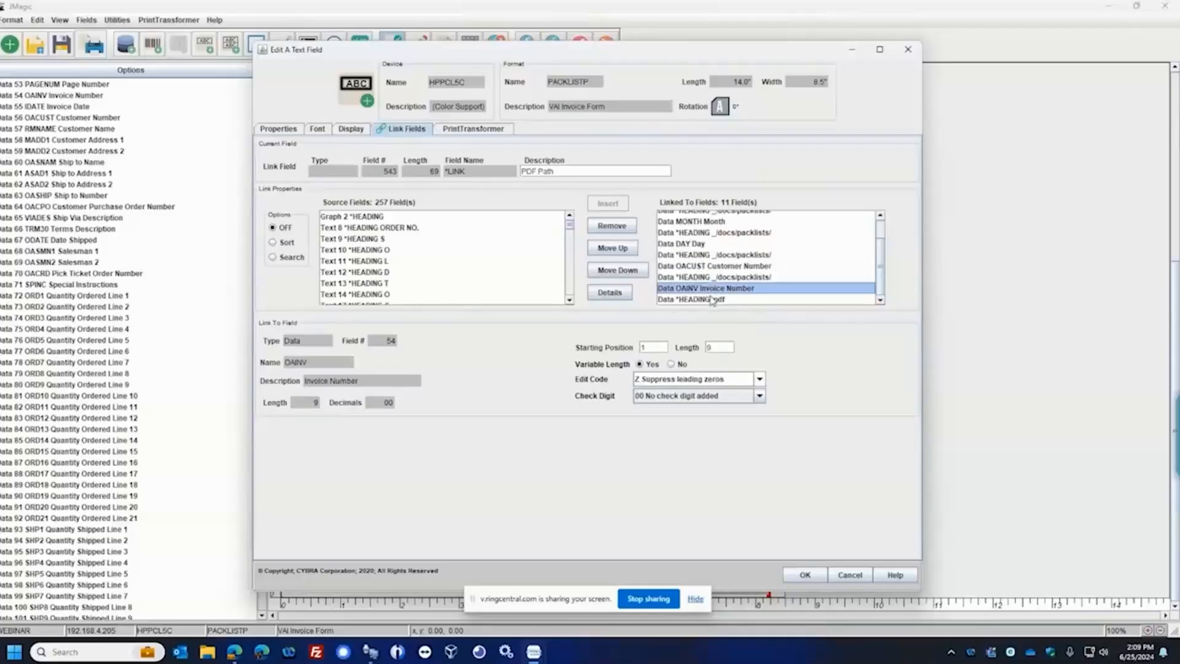
pyautogui.click(717, 299)
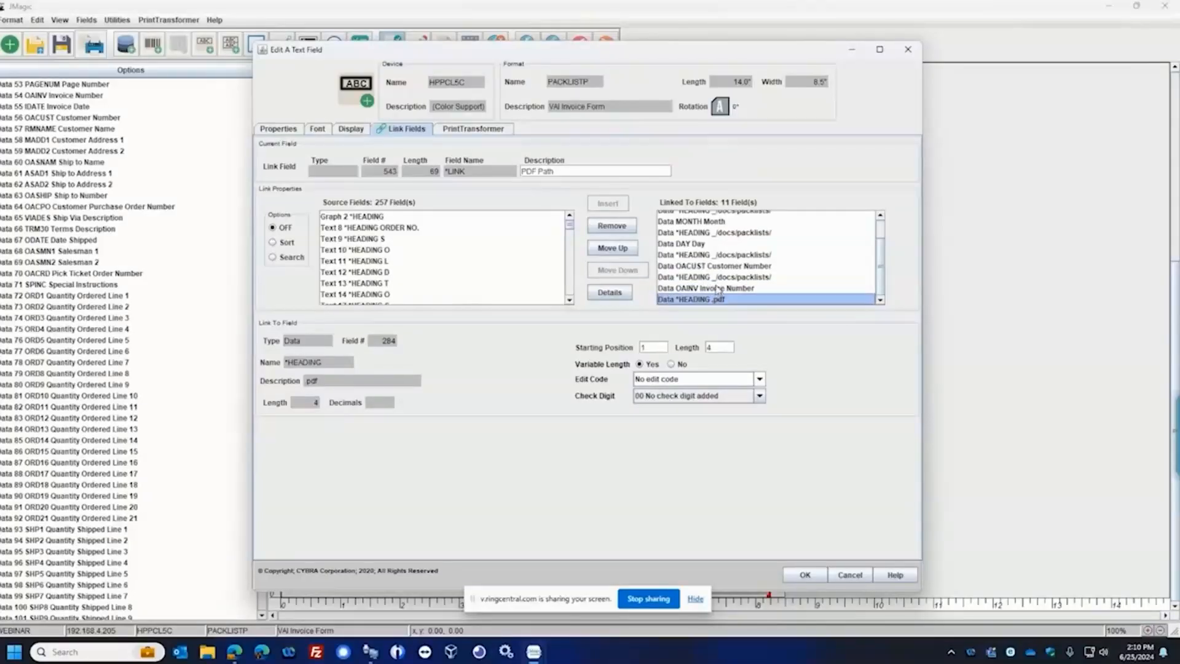
pyautogui.click(717, 289)
pyautogui.click(717, 269)
pyautogui.scroll(1, 717, 273)
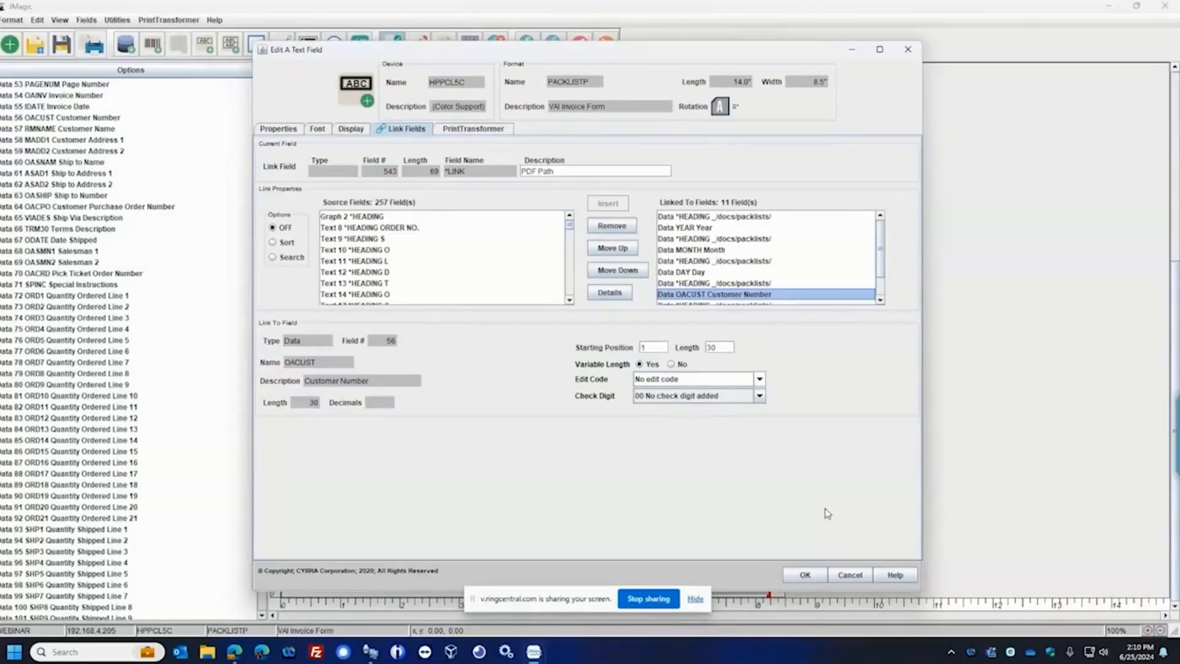
pyautogui.click(850, 574)
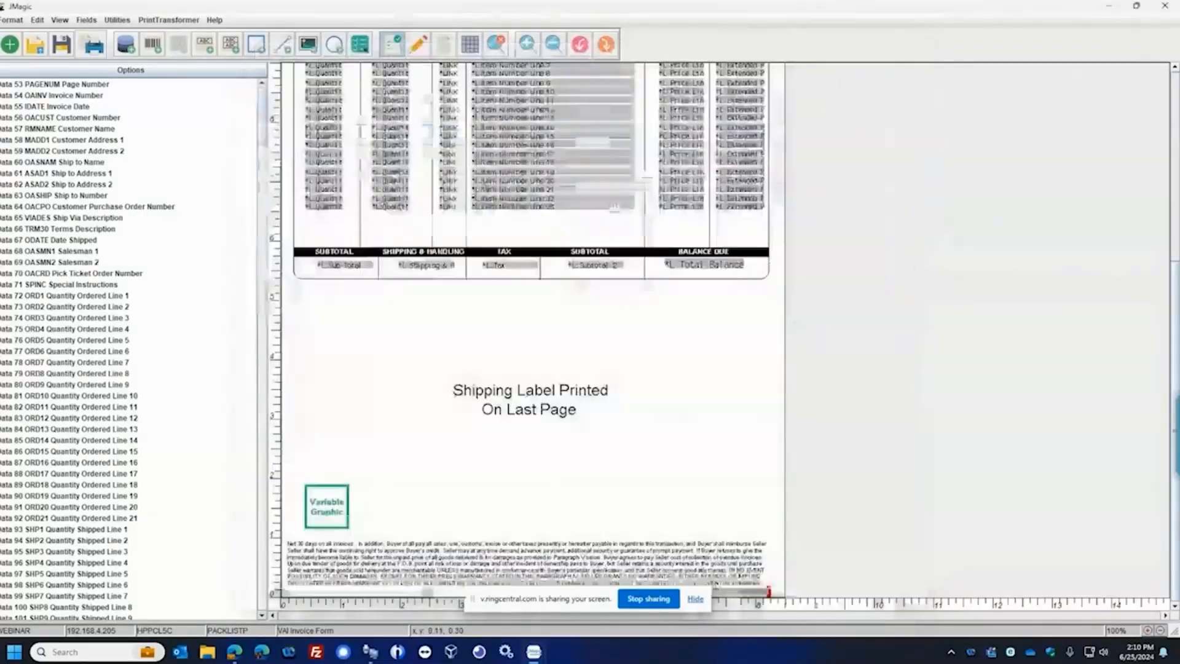
# Switch to the Integrated File System browser, move up to the /docs/packlists/24 directory, and minimize the browser
pyautogui.moveTo(370, 658)
pyautogui.click(415, 600)
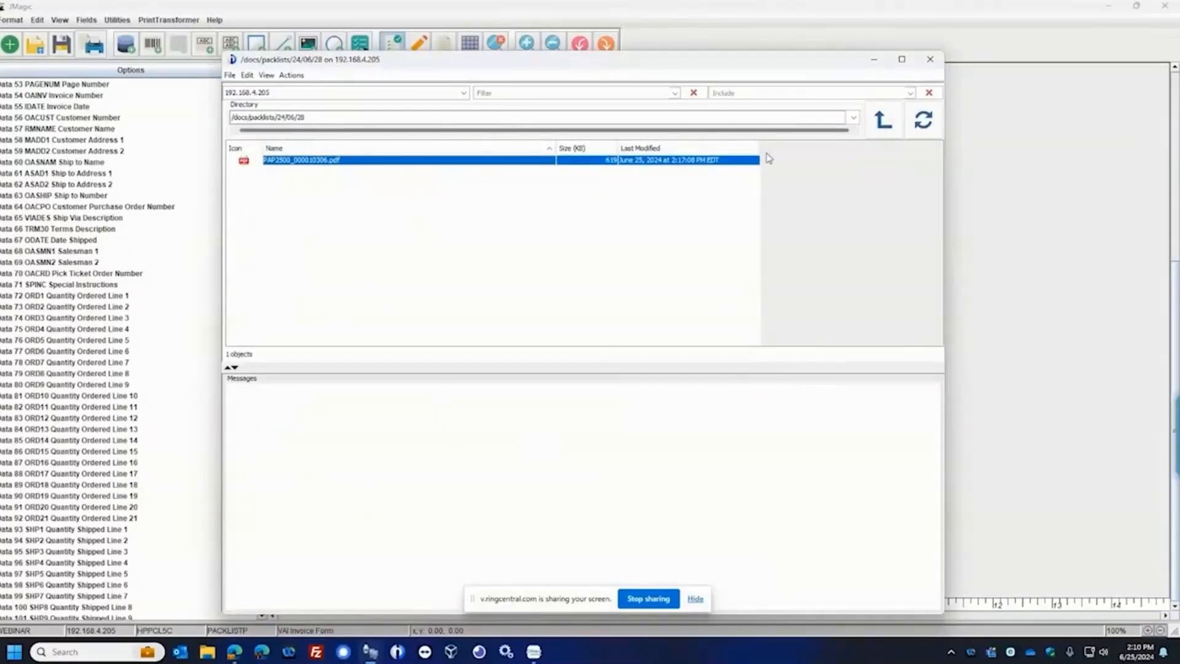
pyautogui.click(884, 119)
pyautogui.click(266, 162)
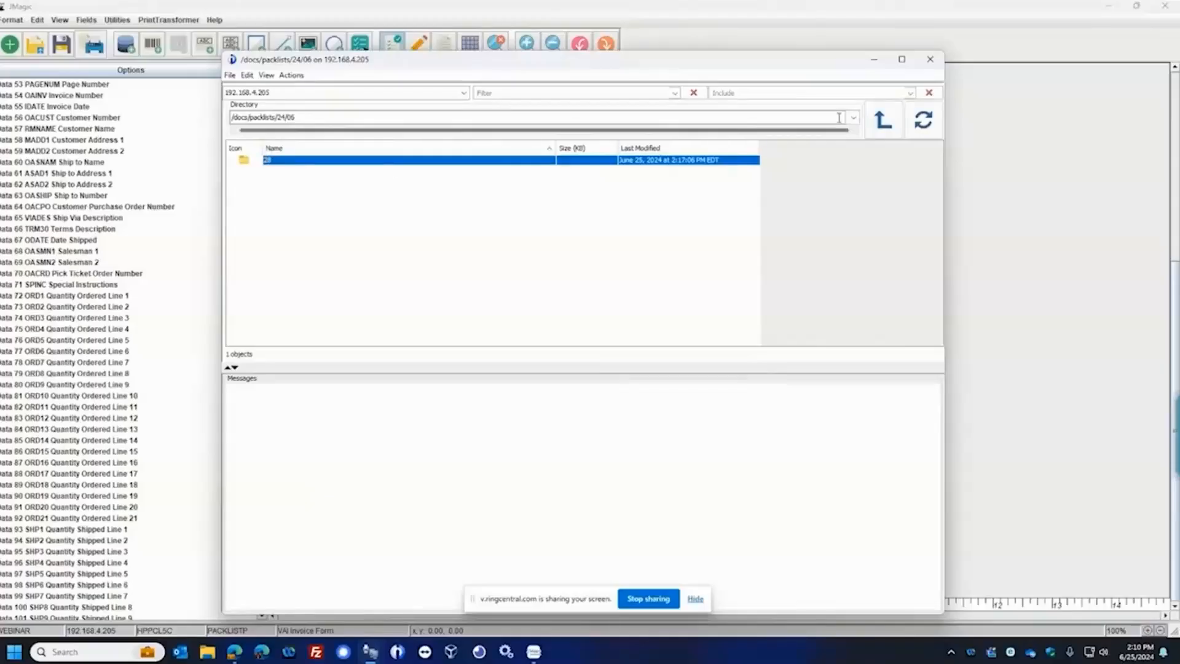
pyautogui.click(883, 121)
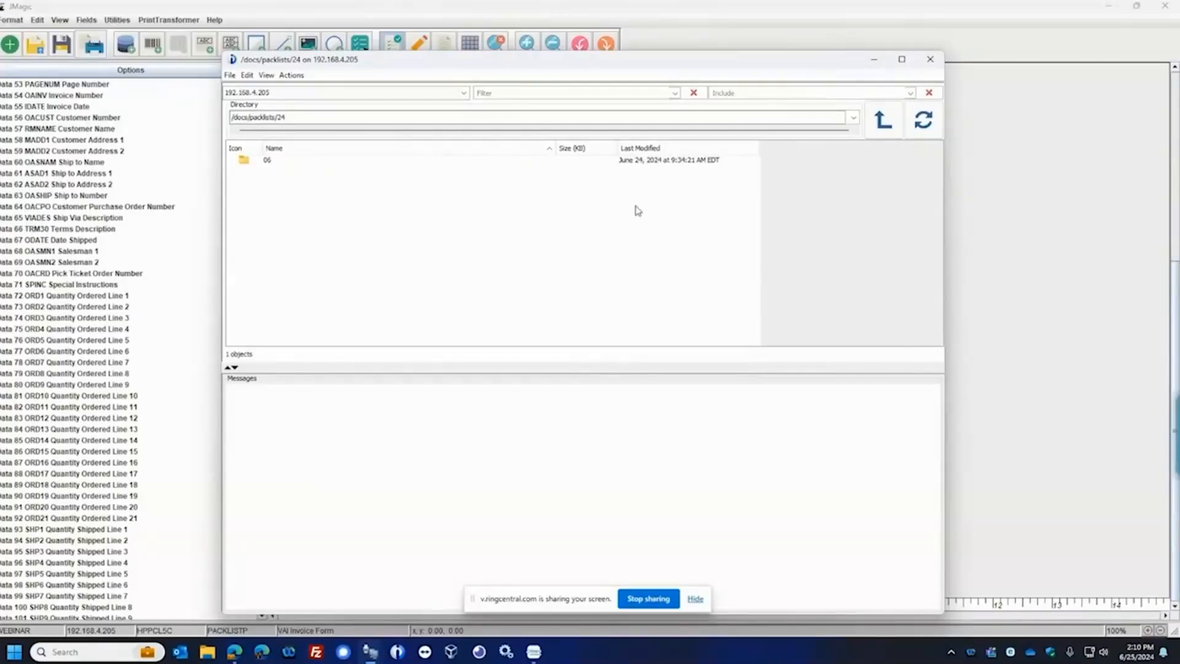
pyautogui.click(874, 60)
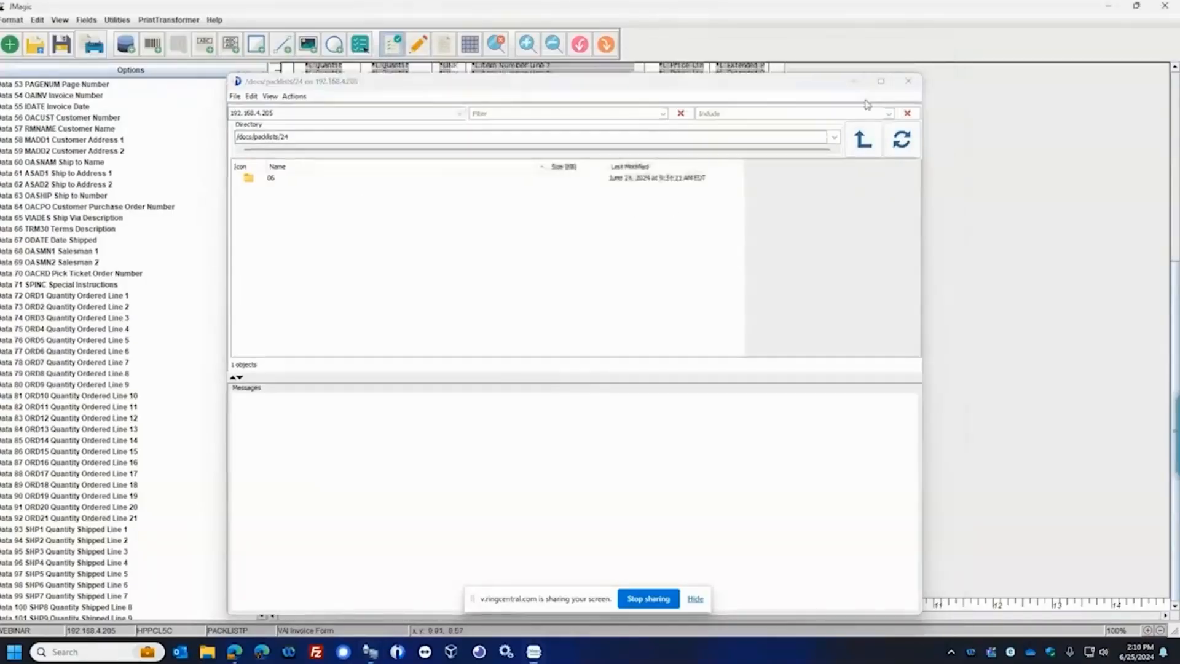
# Bring up the downloaded pack list PDF, examine both pages including the shipping label, and return to the JMagic format
pyautogui.scroll(2, 661, 332)
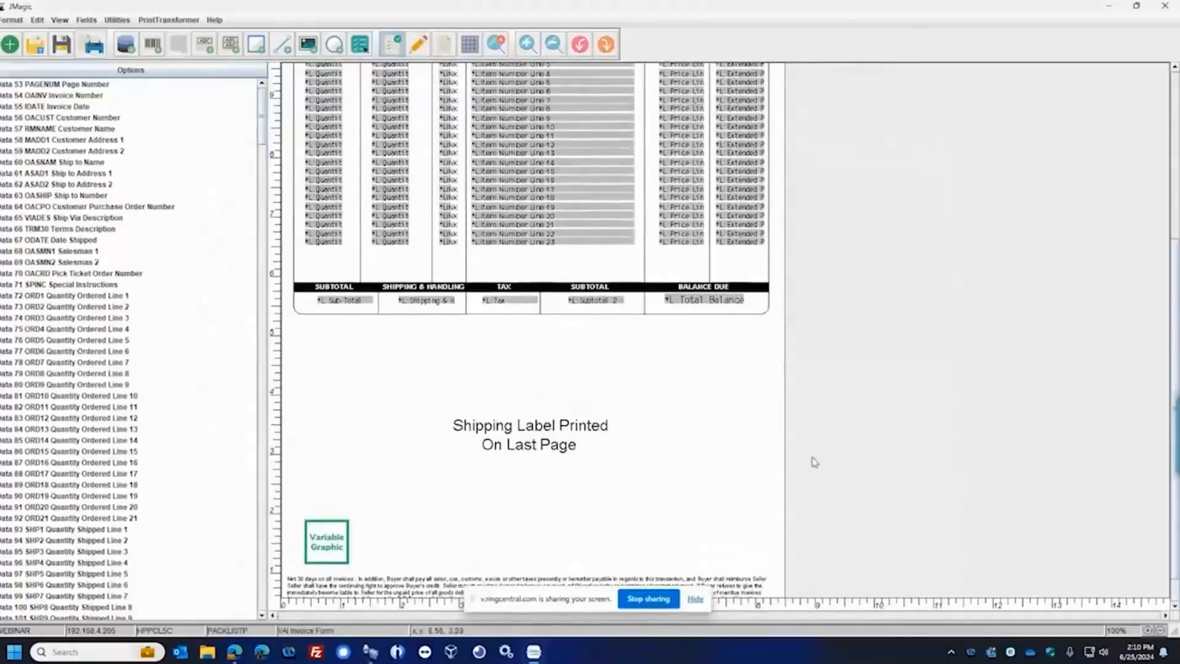
pyautogui.press('super+d')
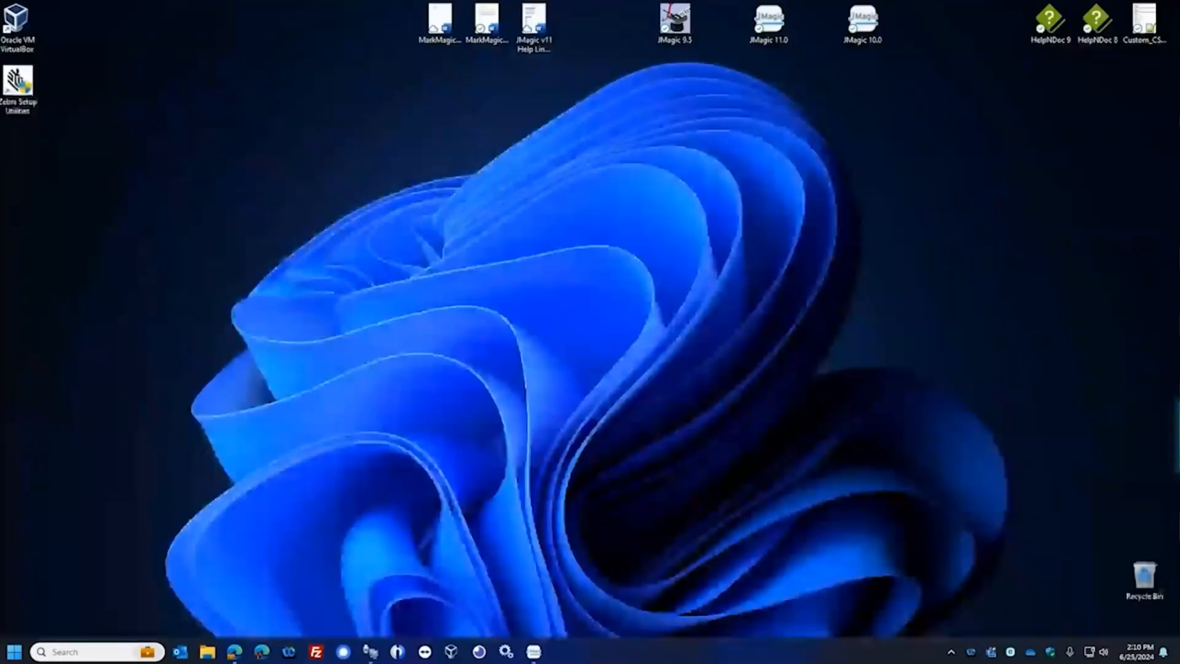
pyautogui.press('super+d')
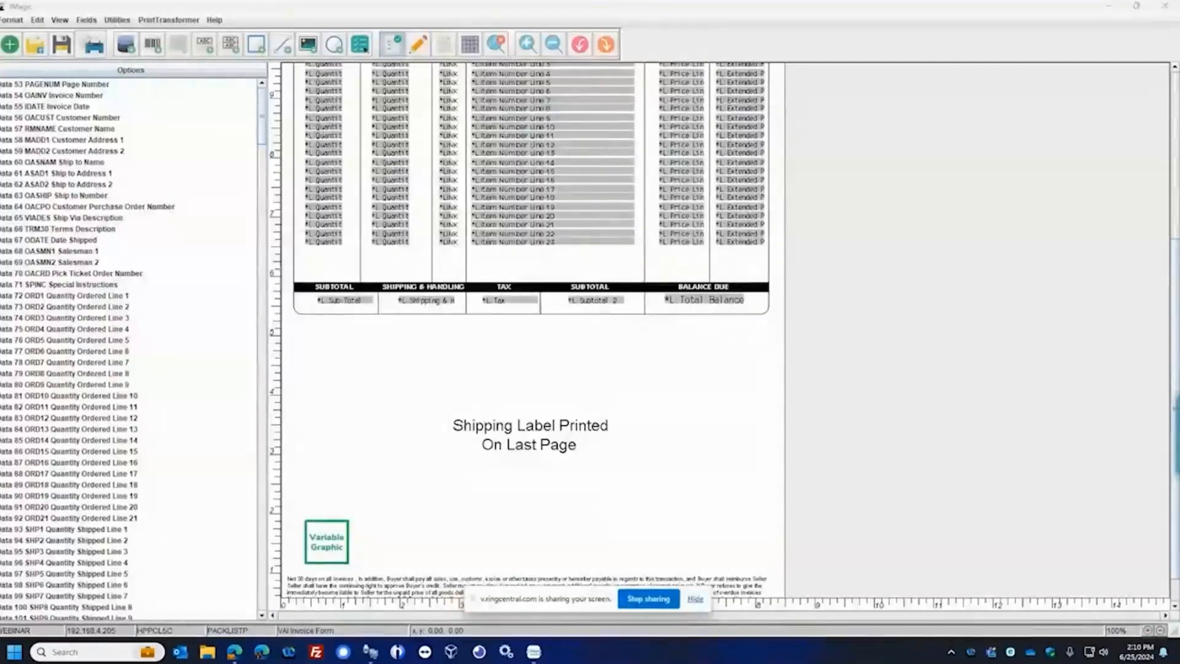
pyautogui.moveTo(1179, 246); pyautogui.dragTo(688, 2)
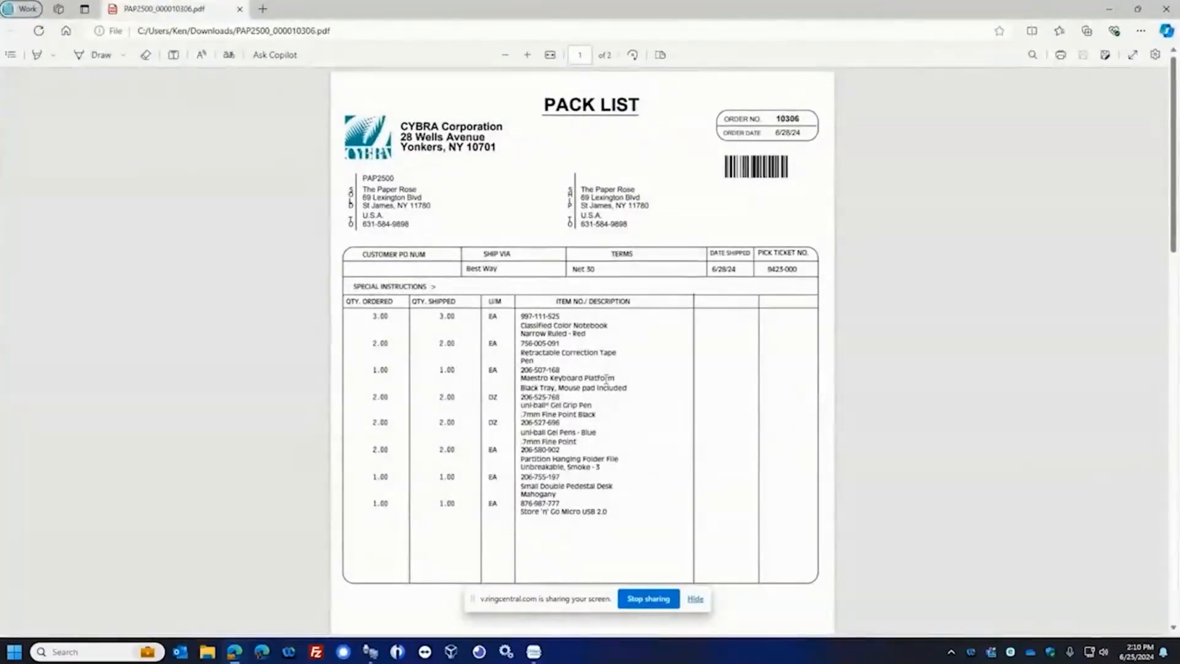
pyautogui.scroll(-10, 606, 381)
pyautogui.scroll(-6, 607, 377)
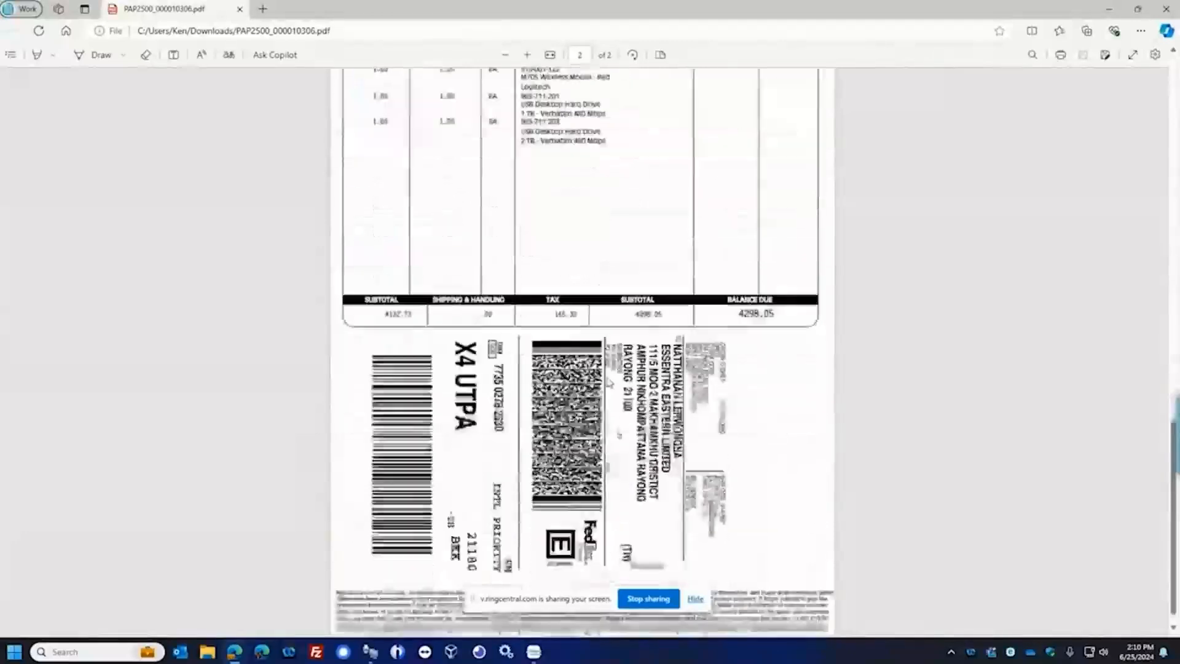
pyautogui.scroll(13, 608, 380)
pyautogui.scroll(4, 609, 382)
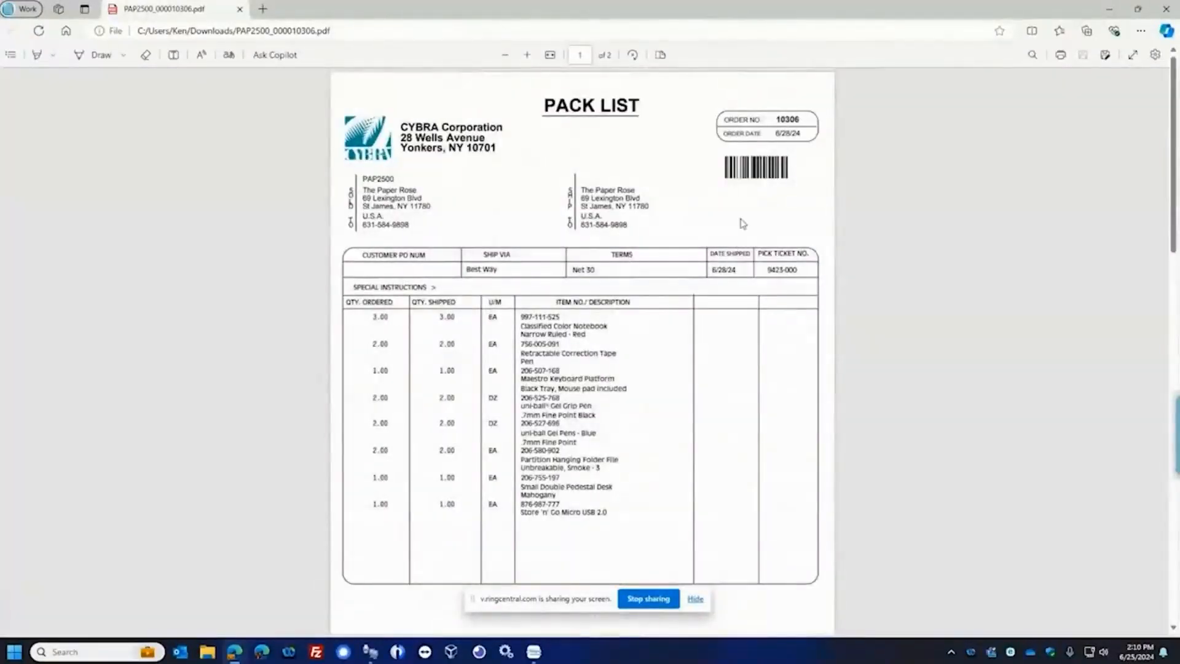
pyautogui.scroll(-10, 600, 399)
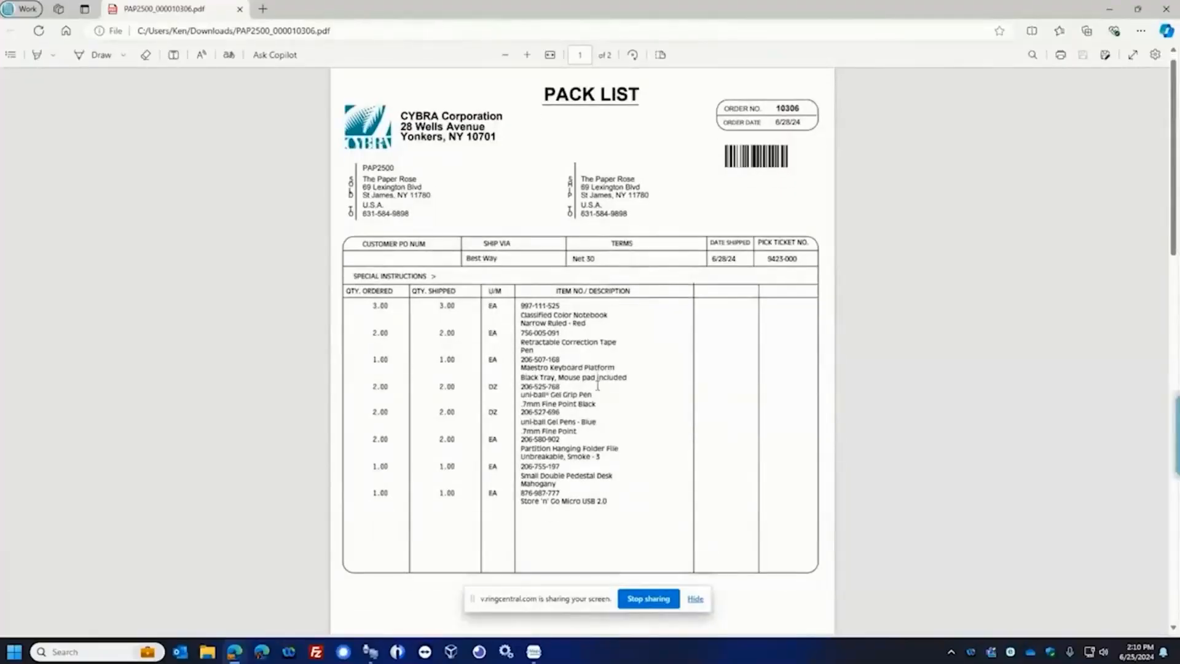
pyautogui.scroll(-5, 600, 387)
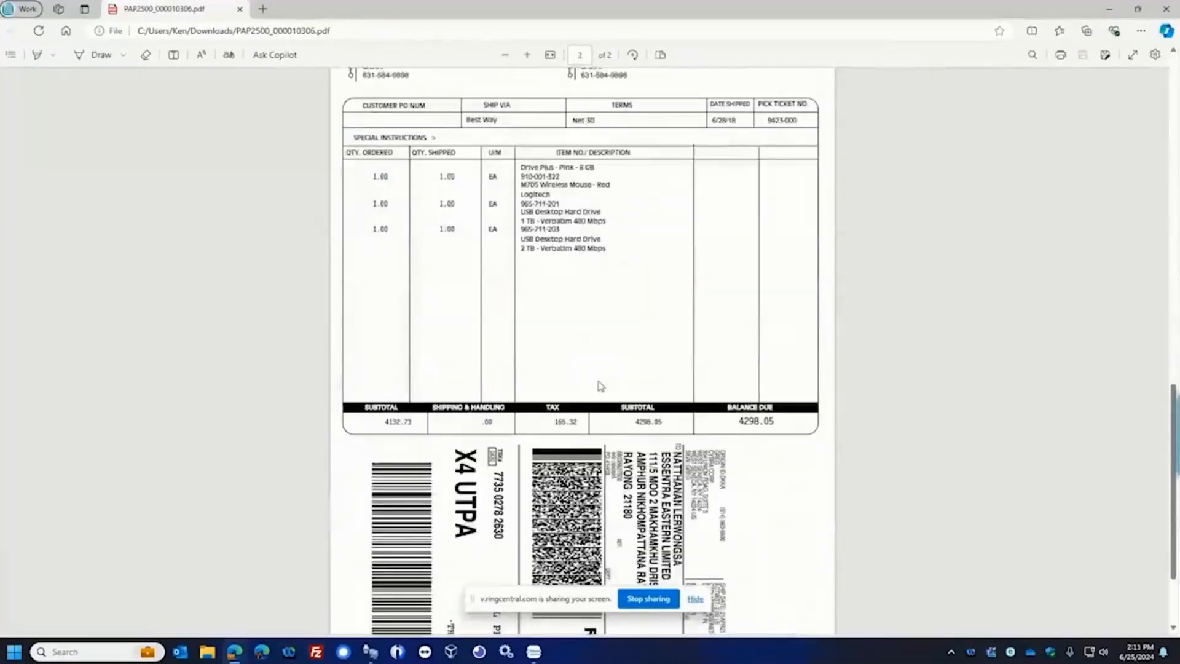
pyautogui.click(1109, 11)
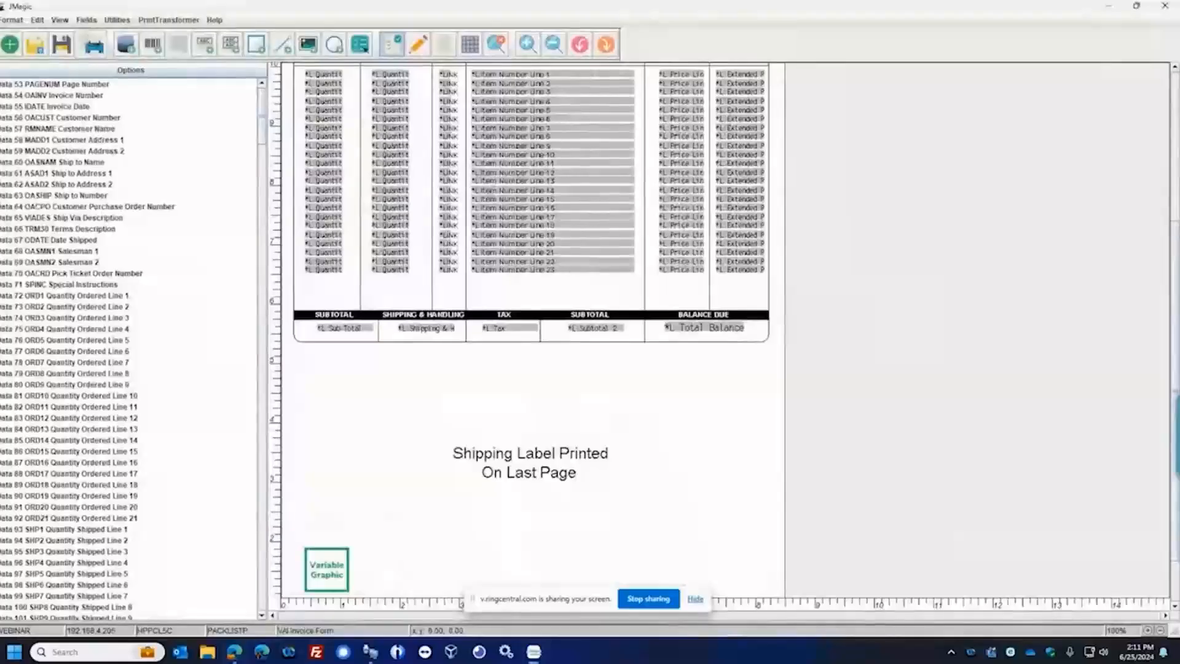
# Reopen the PDFCPY rule set for editing and open OPTION#1 of its &ANDPDF rule
pyautogui.scroll(3, 1170, 405)
pyautogui.click(178, 20)
pyautogui.click(196, 35)
pyautogui.click(504, 282)
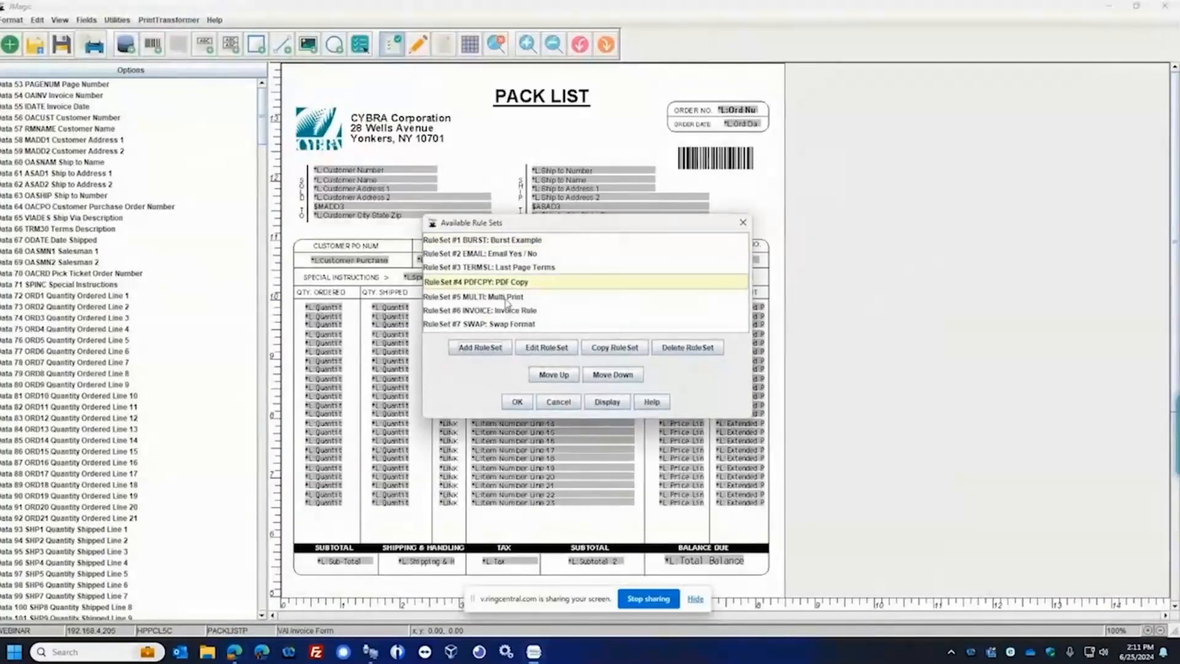
pyautogui.click(537, 350)
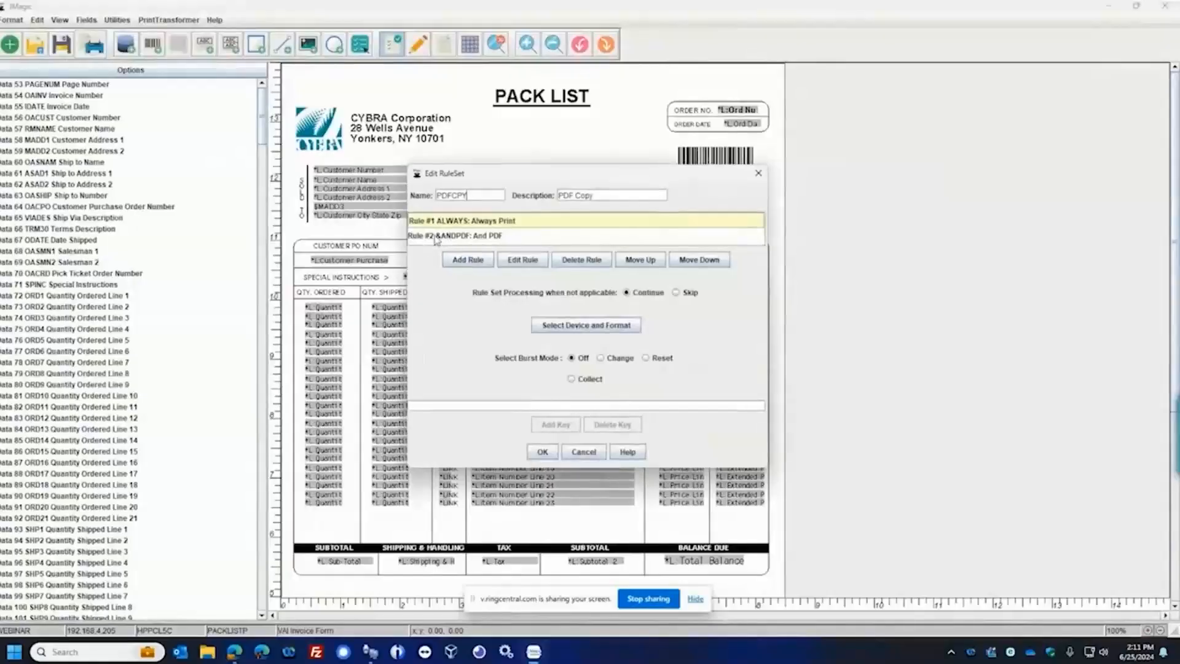
pyautogui.click(449, 238)
pyautogui.click(523, 260)
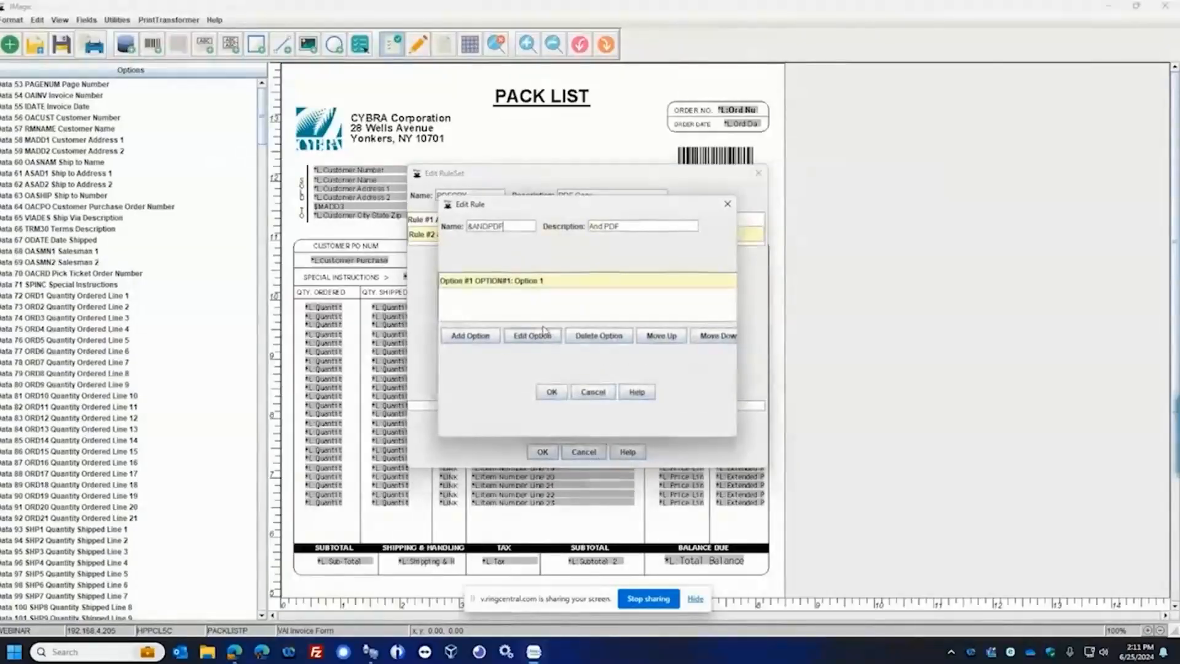
pyautogui.click(534, 337)
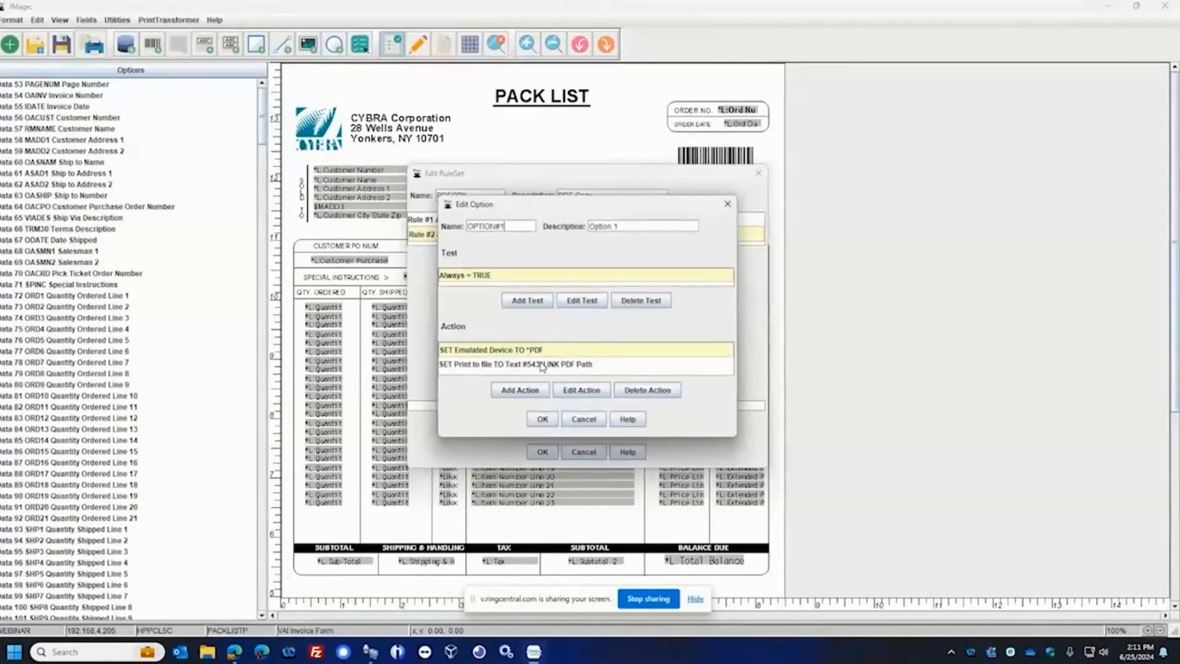